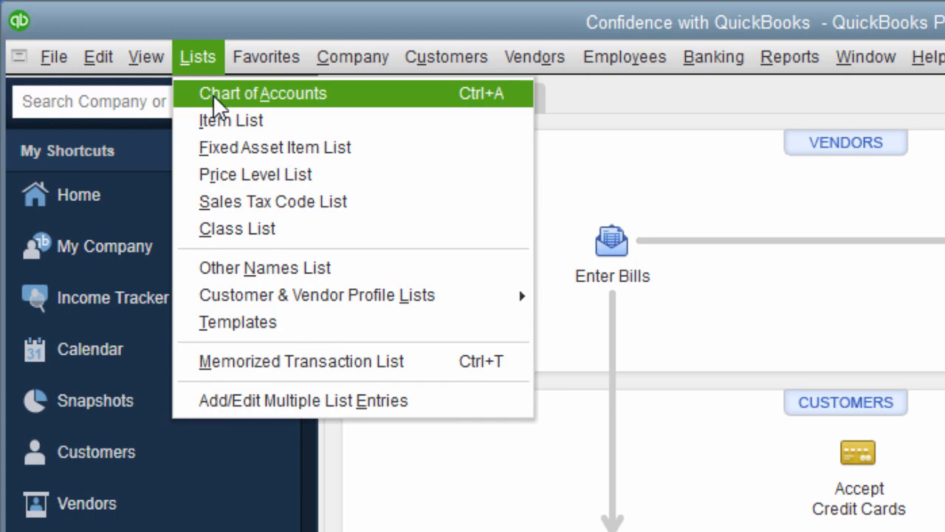
Open the chart of accounts and select the existing Capital One credit card account
left_click(213, 95)
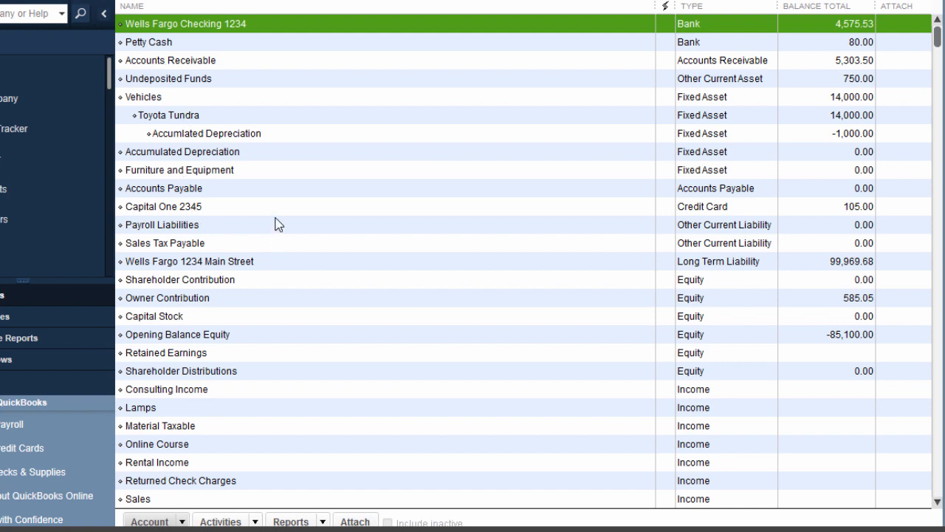
left_click(255, 209)
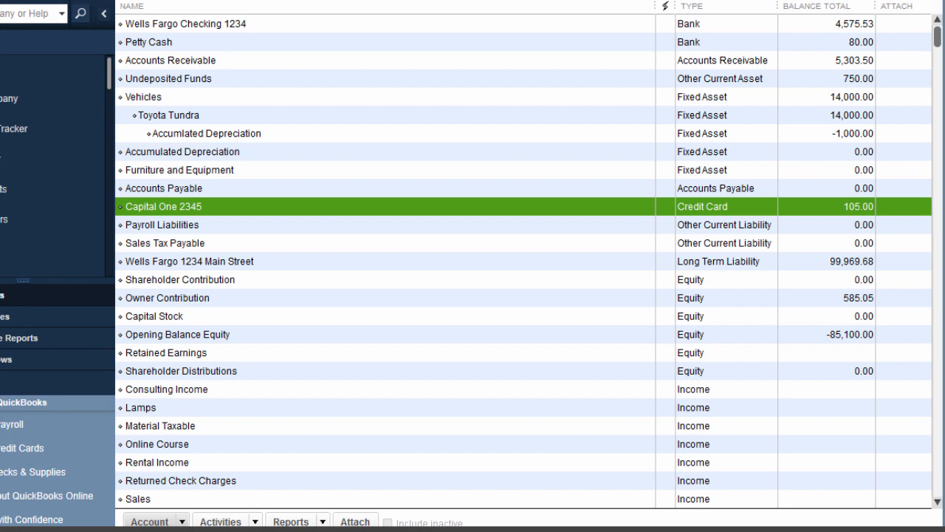
left_click(46, 1)
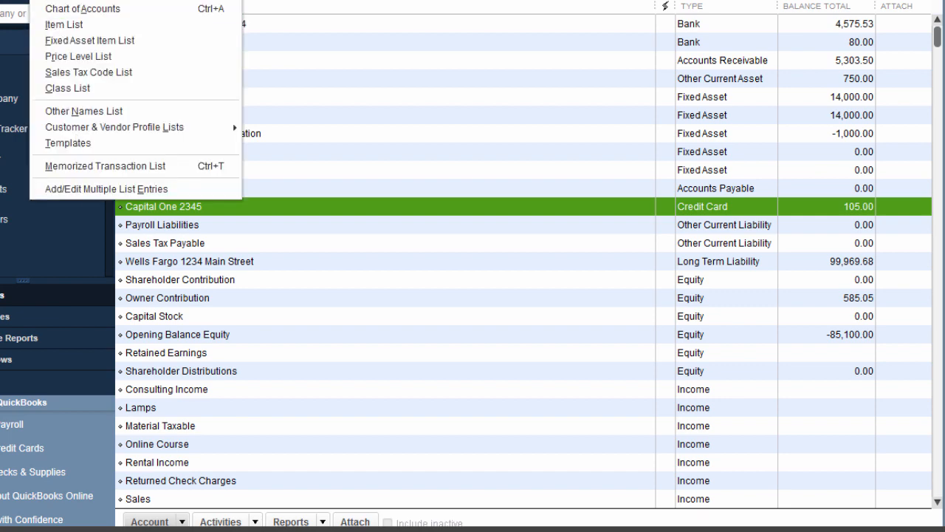
Start a new account of type Credit Card and continue to its details
left_click(182, 521)
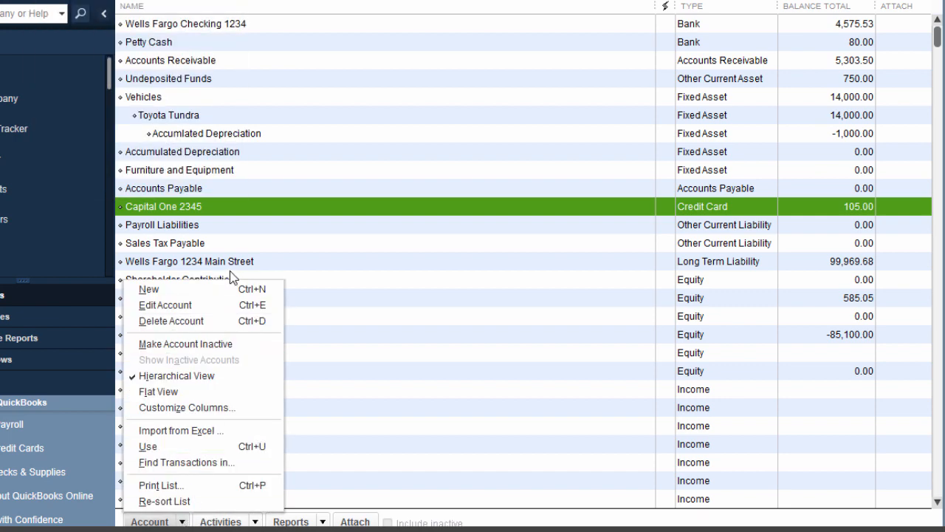
left_click(222, 289)
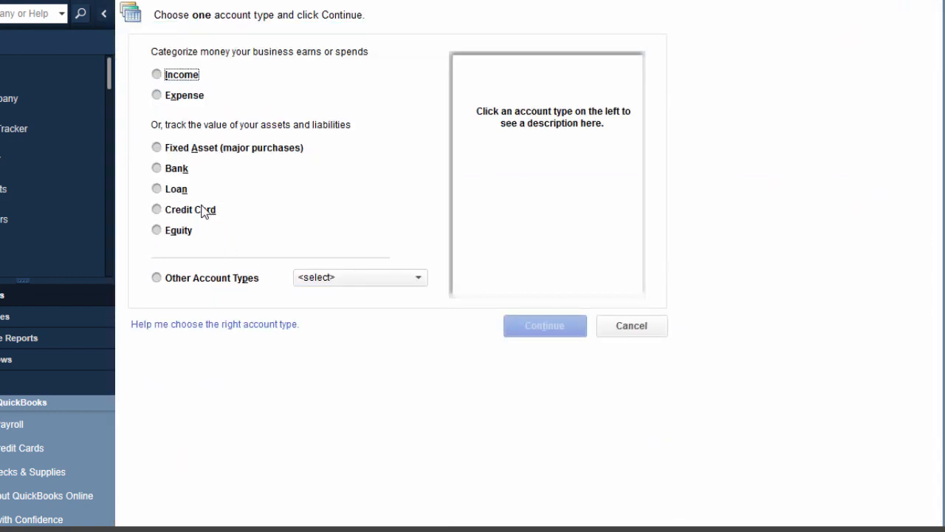
left_click(205, 212)
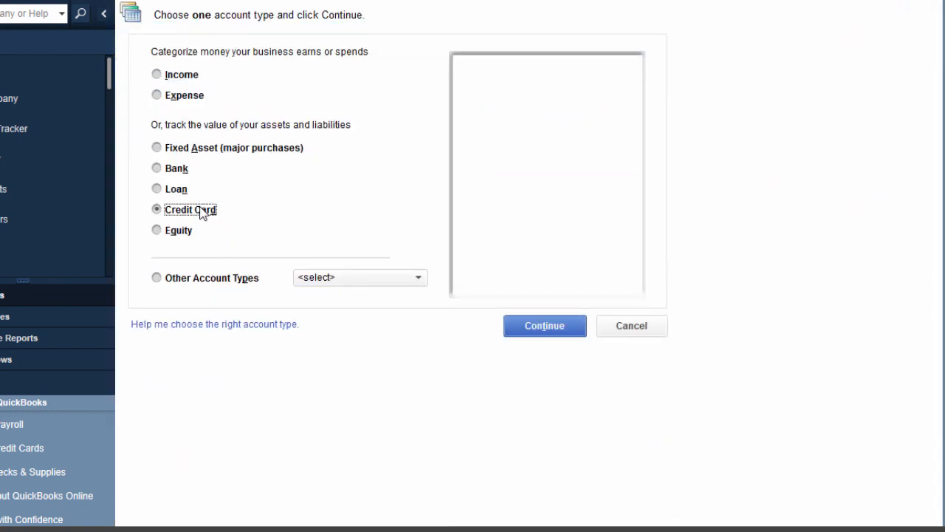
left_click(583, 327)
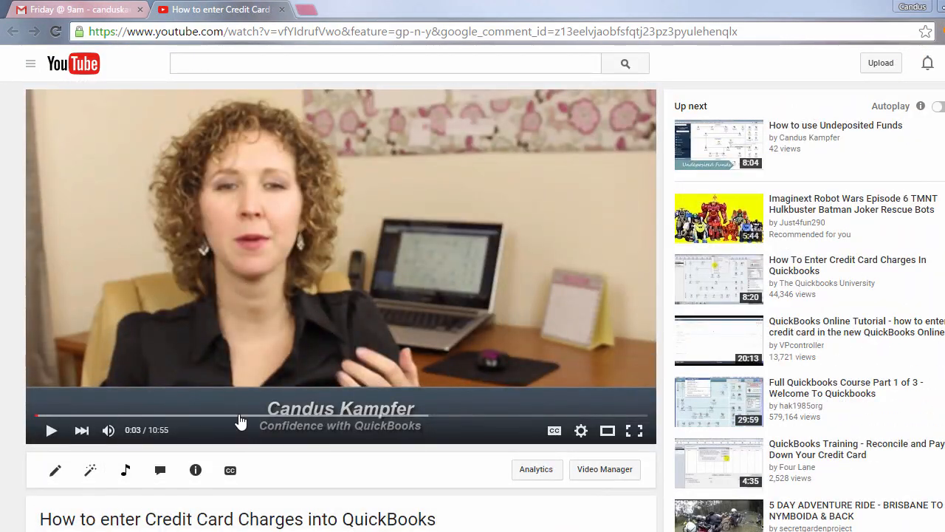
Look through the description and comments below the YouTube video on entering credit card charges
scroll(238, 422, "down", 4)
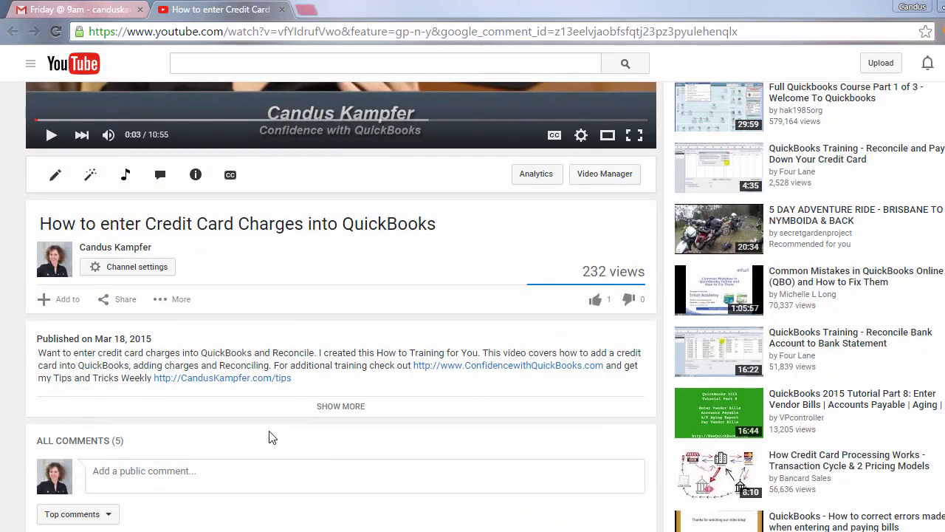
scroll(267, 435, "down", 5)
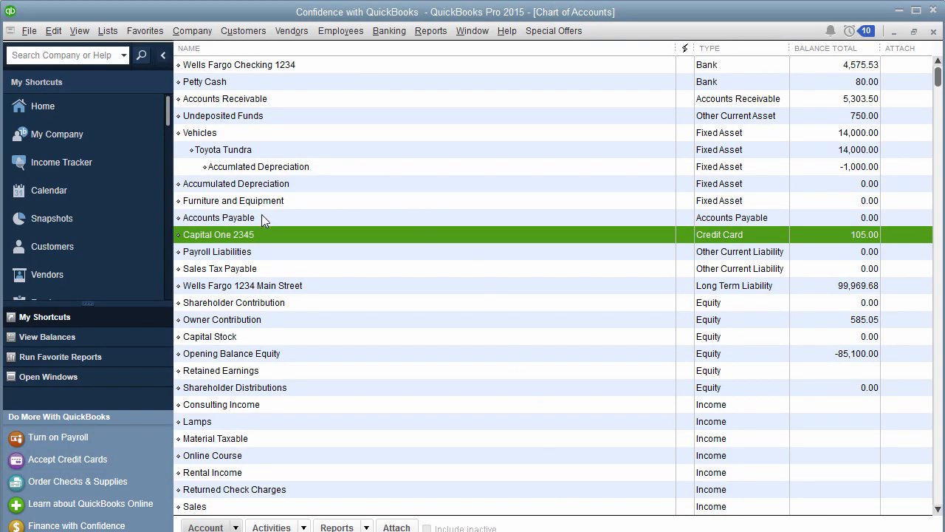
Review the register of the Capital One credit card account, then close the register and the chart of accounts
double_click(210, 234)
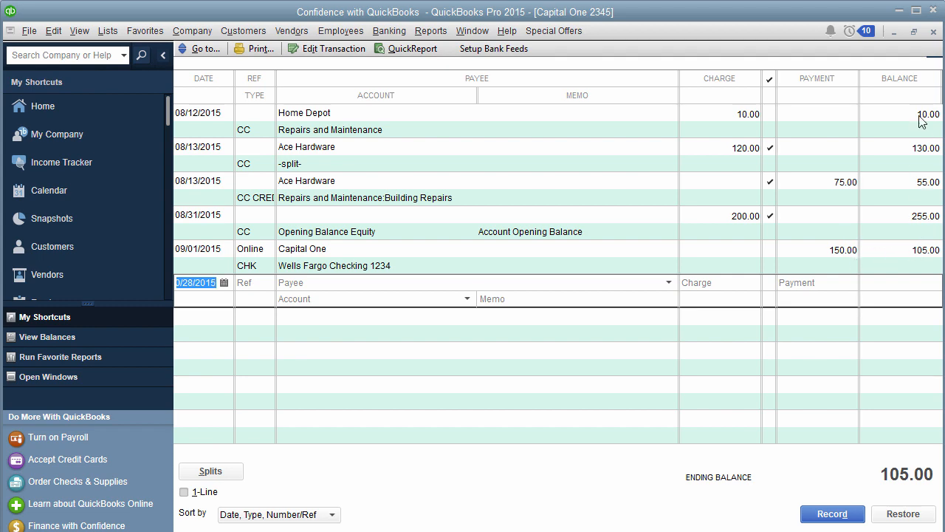
left_click(933, 33)
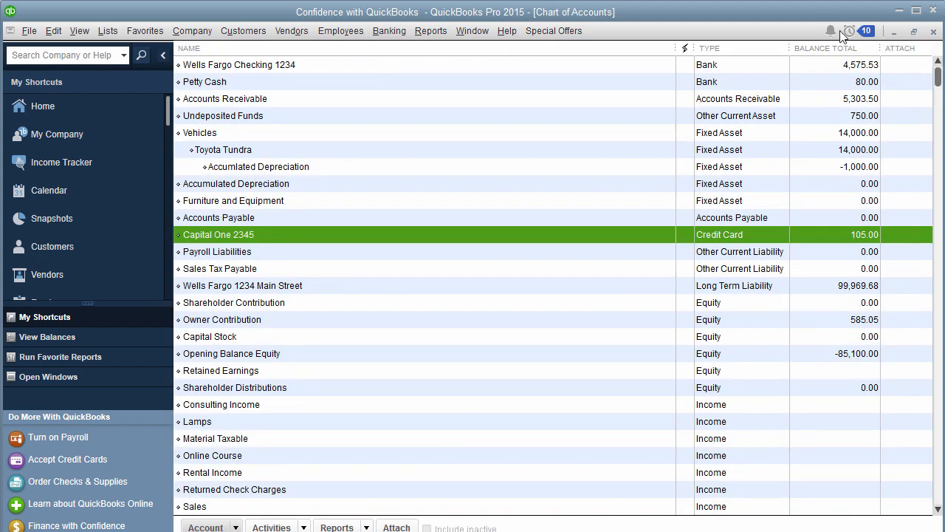
left_click(933, 33)
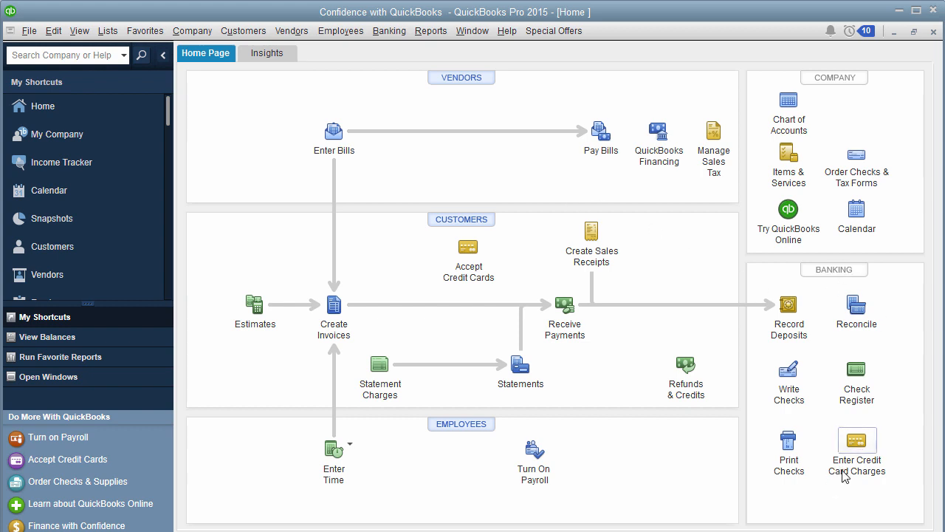
Open the credit card charge form for the Capital One account and set the transaction type to Purchase/Charge
left_click(385, 34)
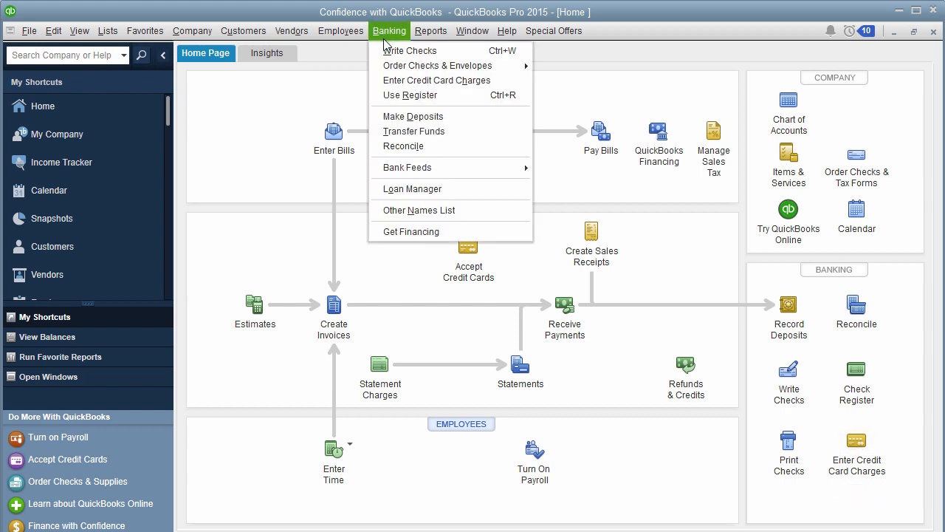
left_click(404, 83)
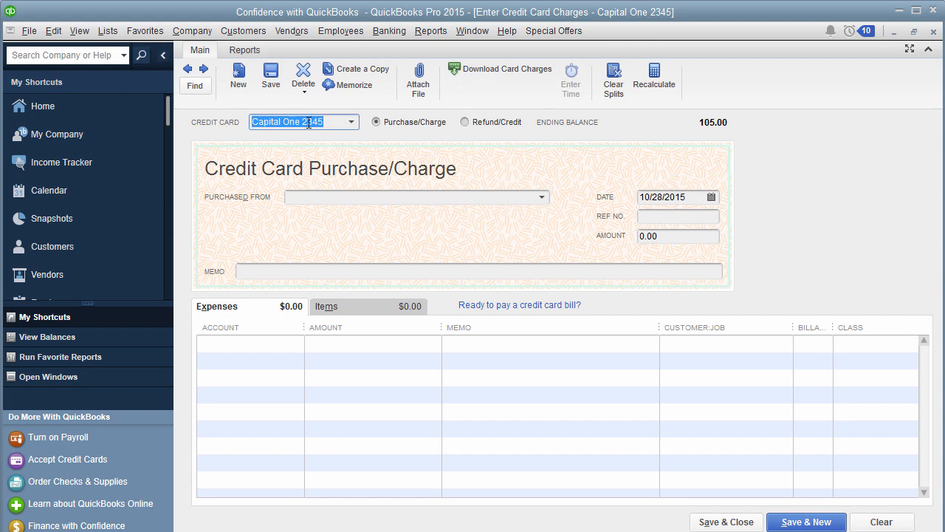
left_click(377, 124)
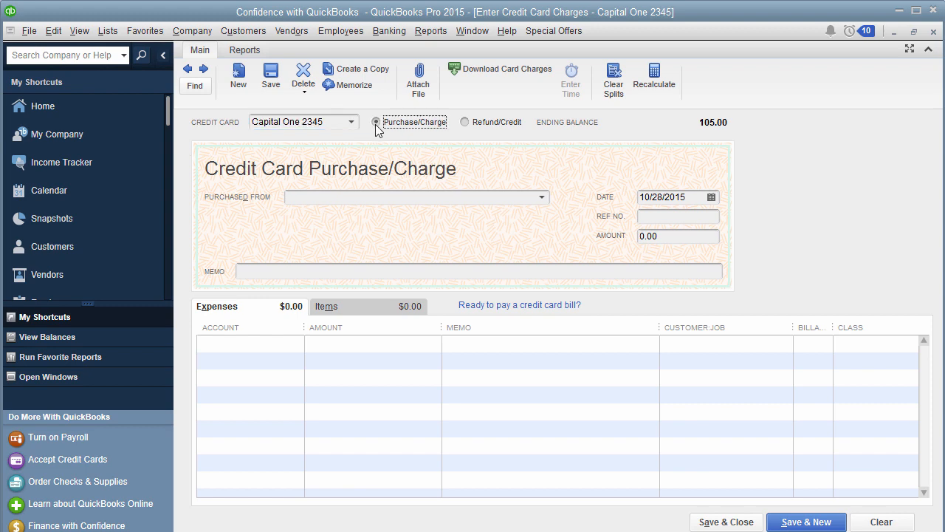
left_click(474, 123)
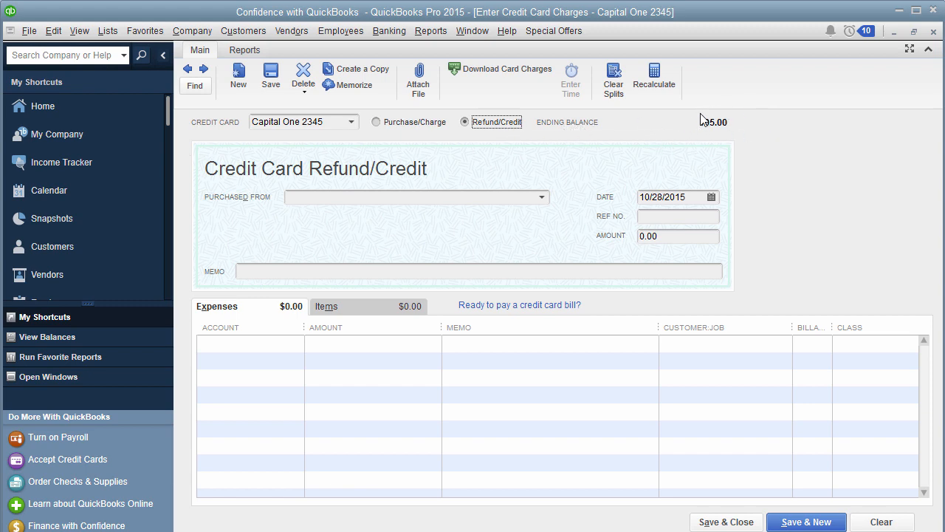
left_click(411, 125)
Fill in the charge header with Office Depot as the vendor, reference number 5689 and an amount of 12.00
left_click(542, 198)
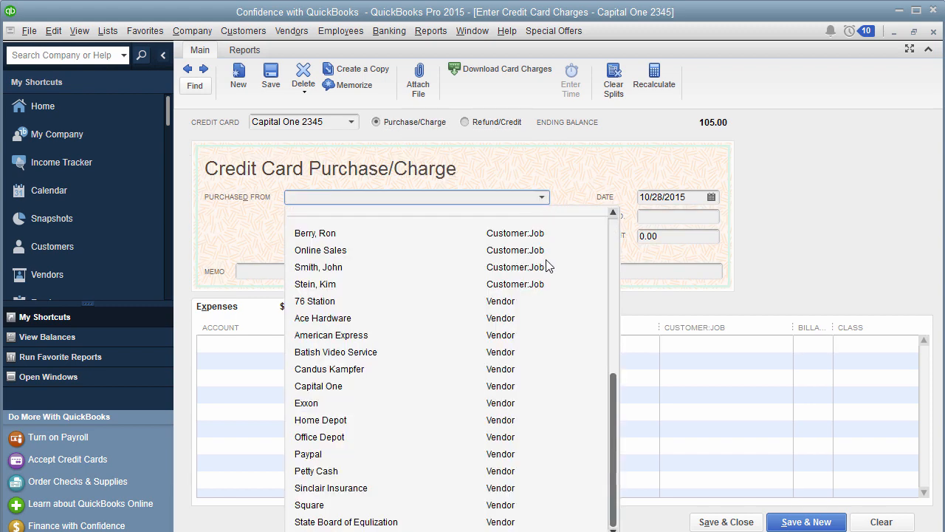
left_click(336, 437)
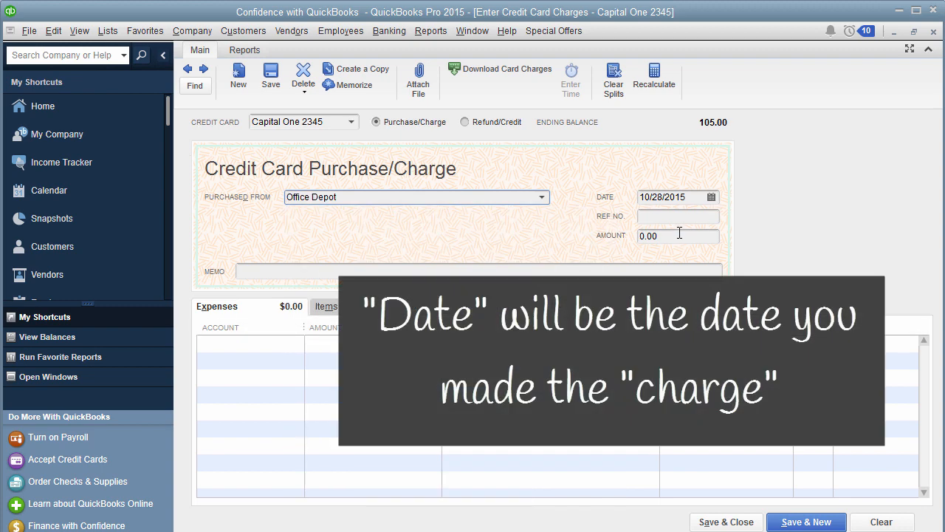
left_click(686, 220)
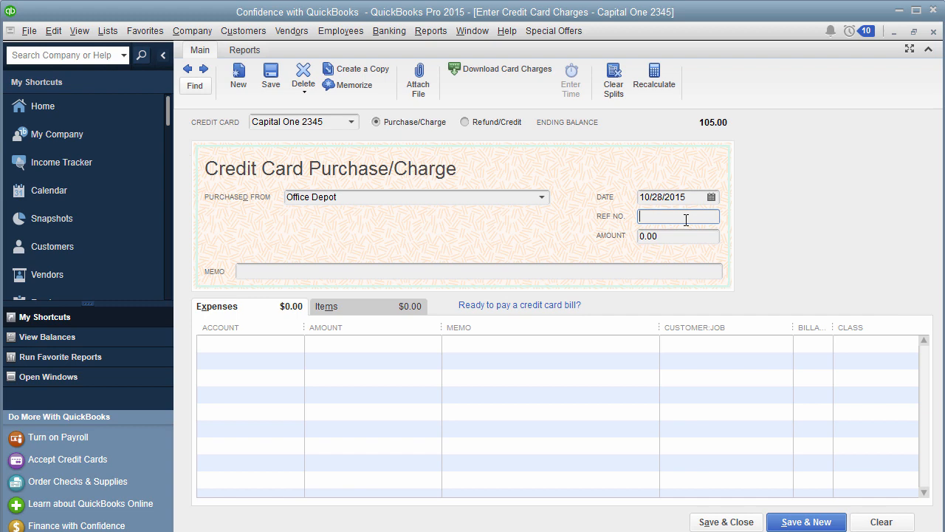
type("5689")
key("Tab")
type("12")
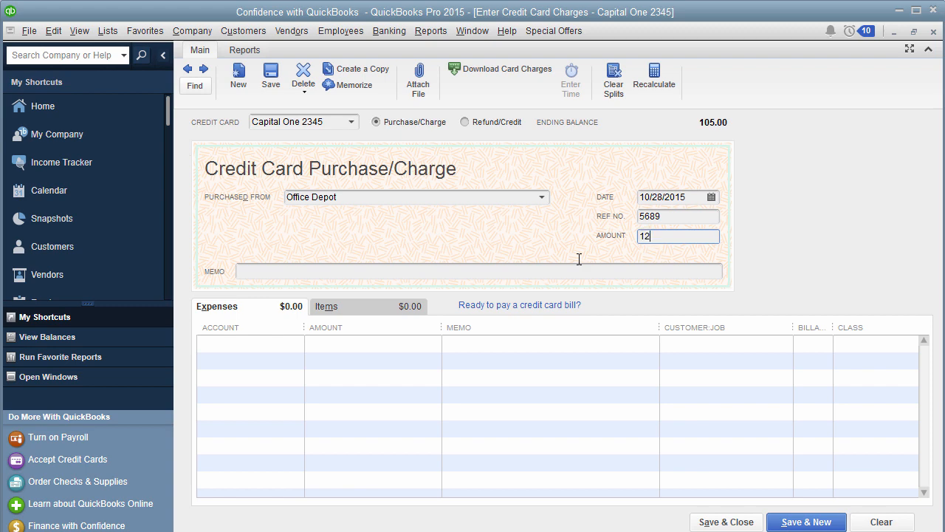
type(".00")
left_click(262, 271)
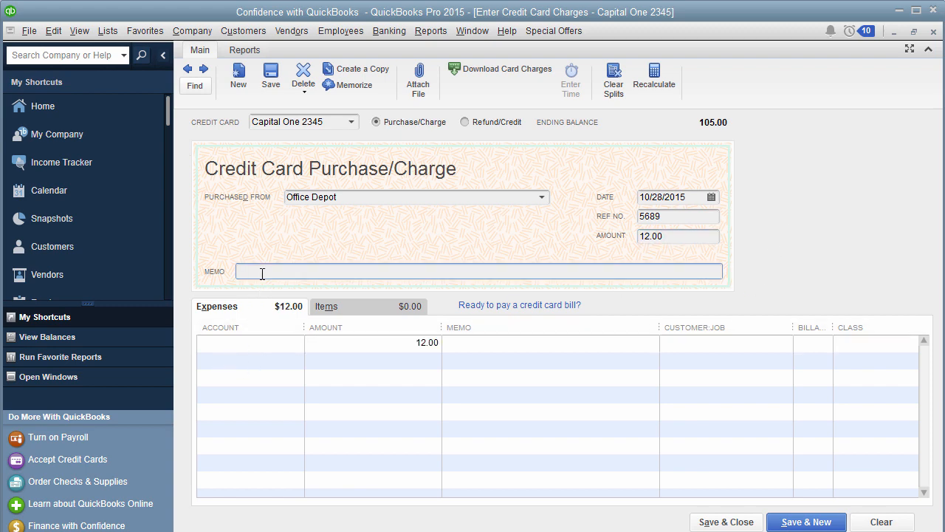
Assign the expense line to the Office Supplies account with class Business, and save and close the charge
left_click(252, 347)
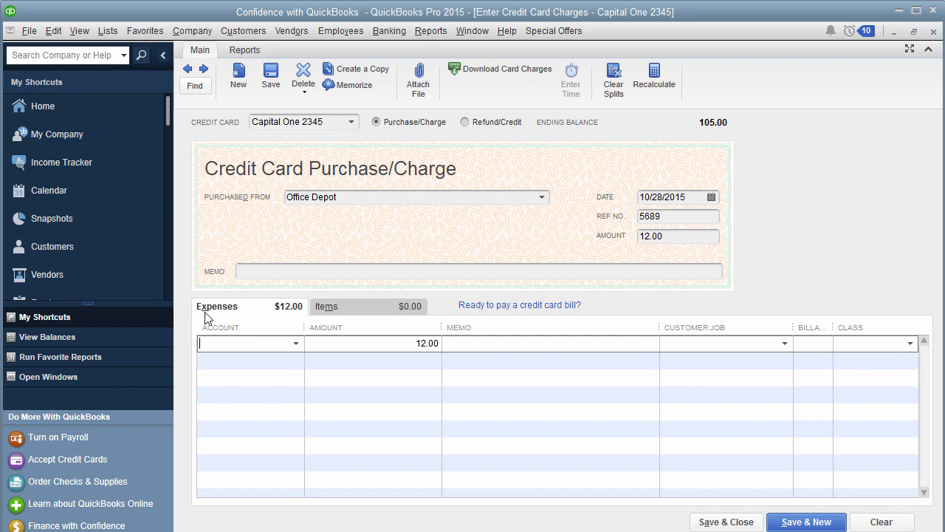
left_click(296, 344)
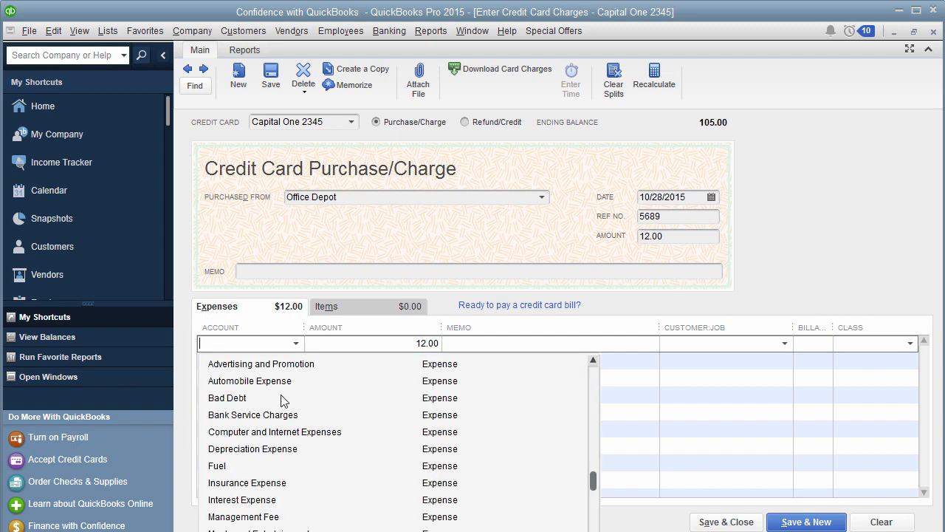
scroll(272, 495, "down", 3)
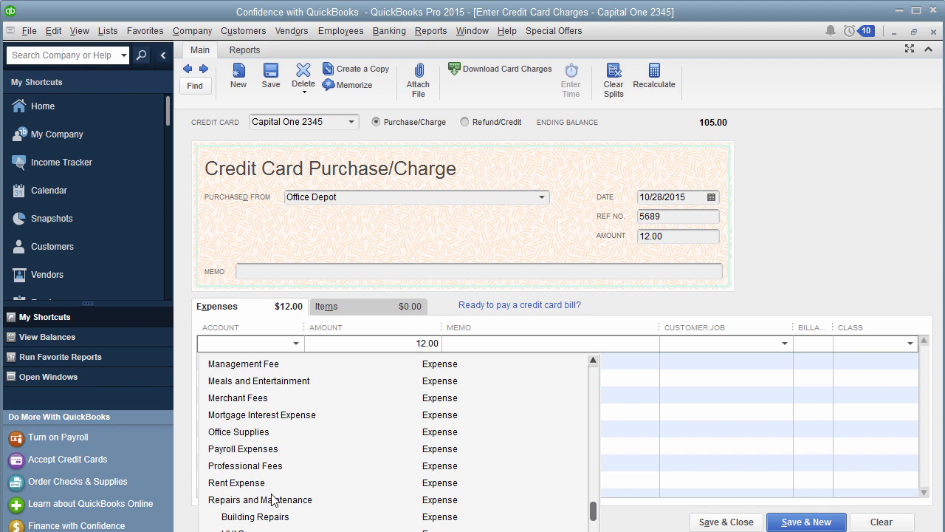
left_click(270, 432)
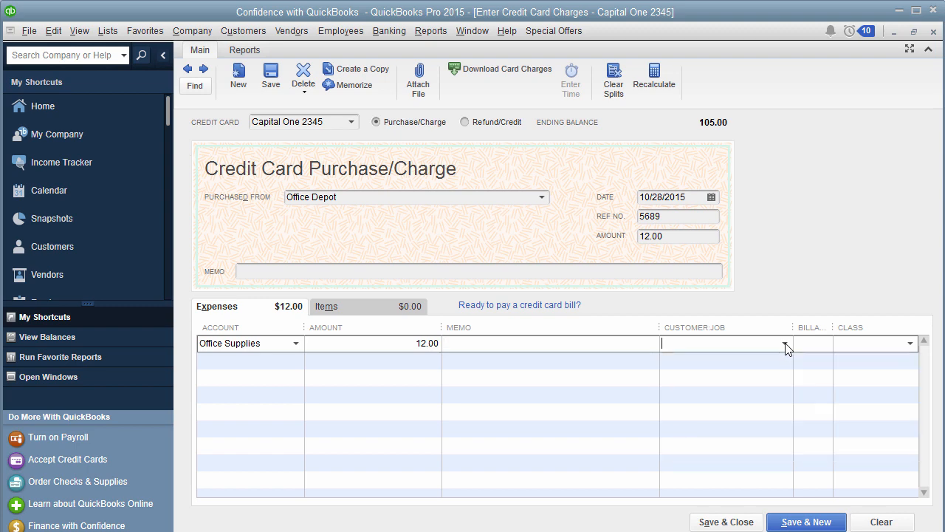
left_click(913, 345)
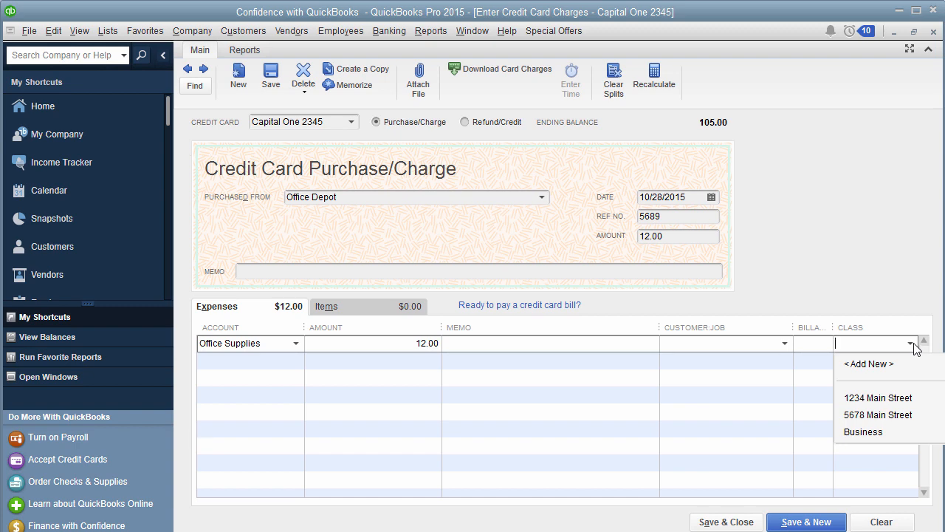
left_click(900, 434)
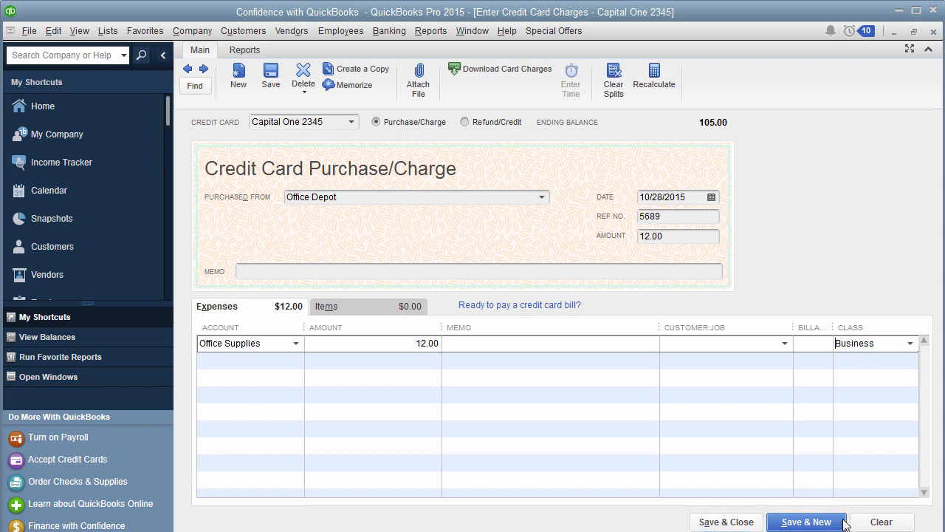
left_click(733, 523)
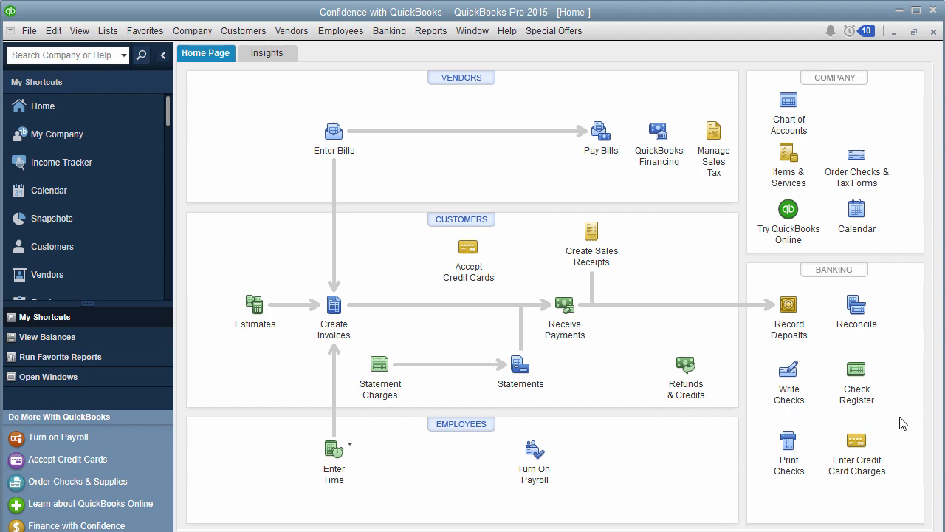
Begin a reconciliation and choose the Capital One credit card as the account to reconcile
left_click(861, 304)
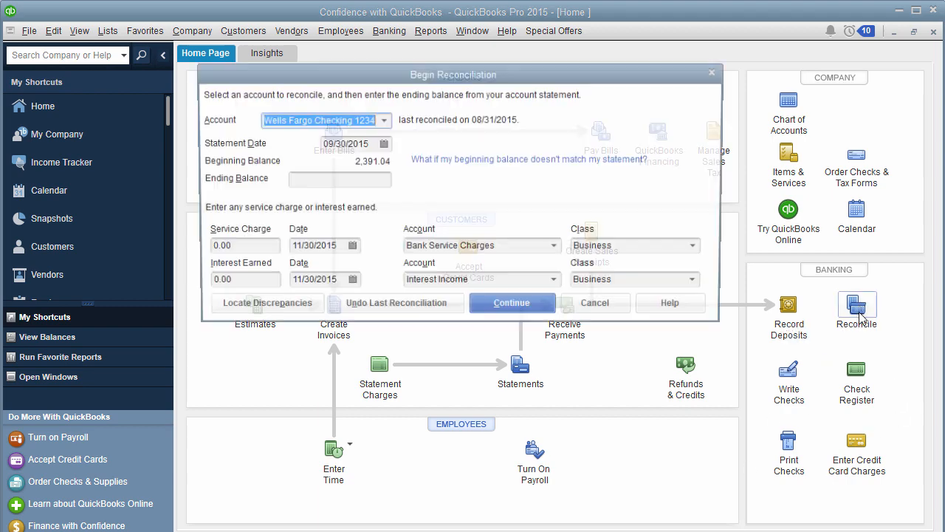
left_click(382, 120)
left_click(329, 175)
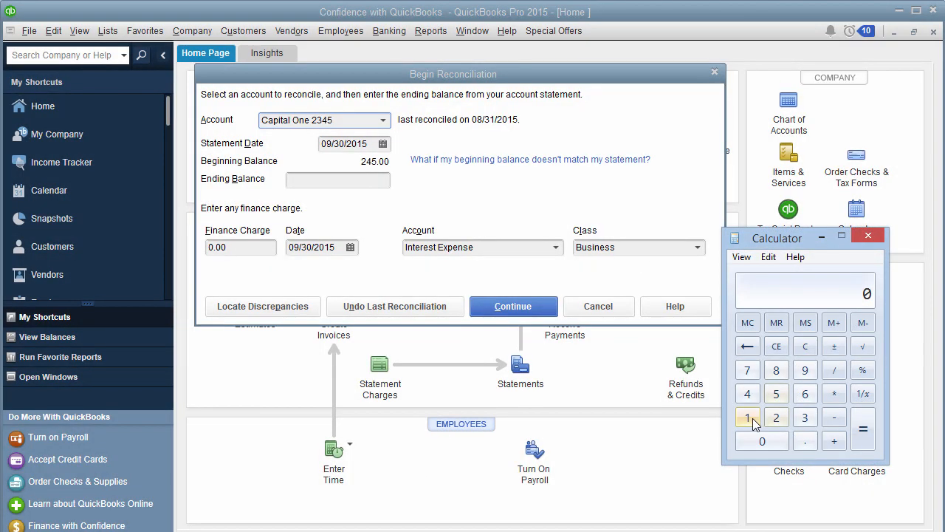
Calculate 105 + 12 in Calculator to work out the statement's ending balance, and put Calculator away
left_click(747, 417)
left_click(758, 439)
left_click(776, 394)
left_click(834, 441)
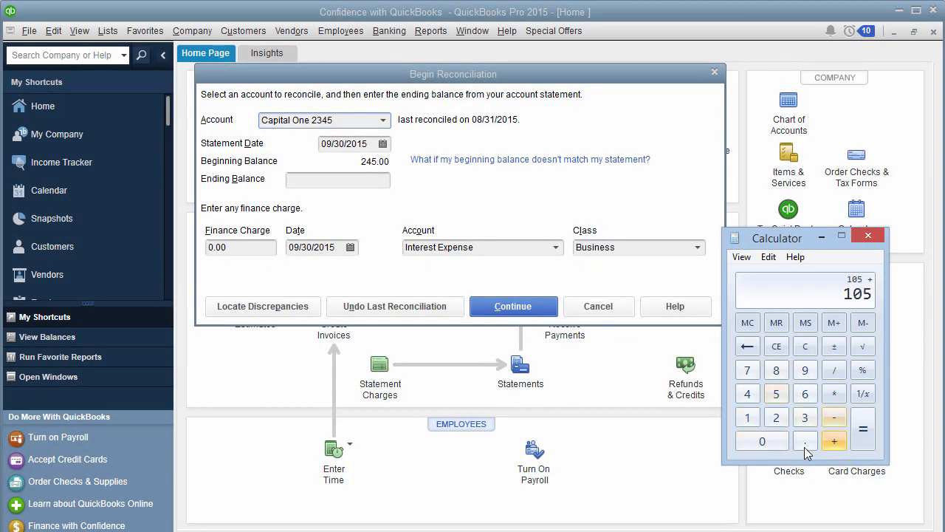
left_click(748, 418)
left_click(776, 417)
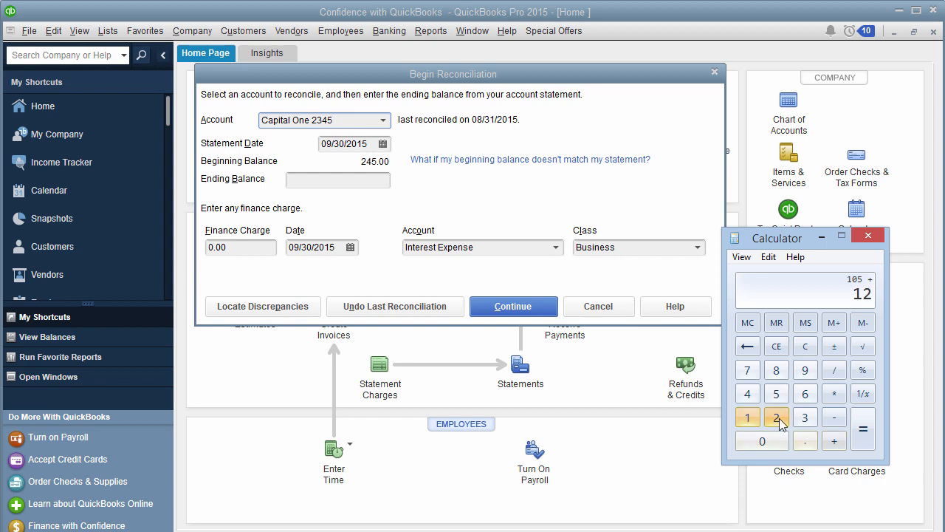
left_click(864, 432)
left_click(822, 237)
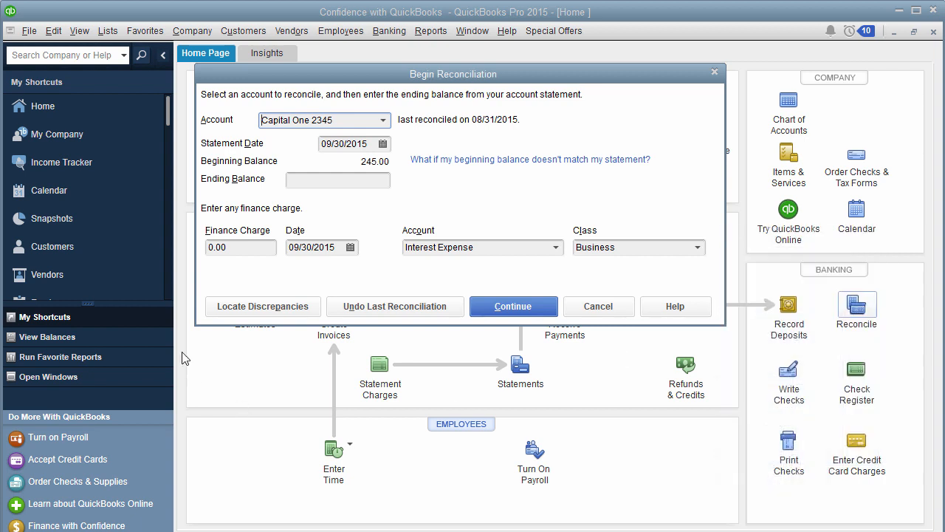
Enter 117.00 as the statement's ending balance and set the statement date to 10/31/2015
left_click(316, 181)
type("117.00")
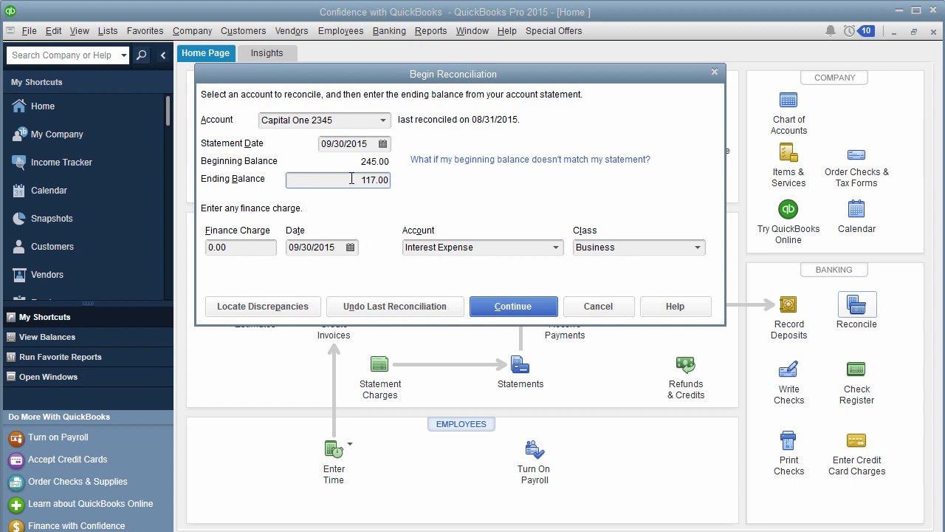
left_click_drag(352, 178, 392, 177)
left_click(382, 144)
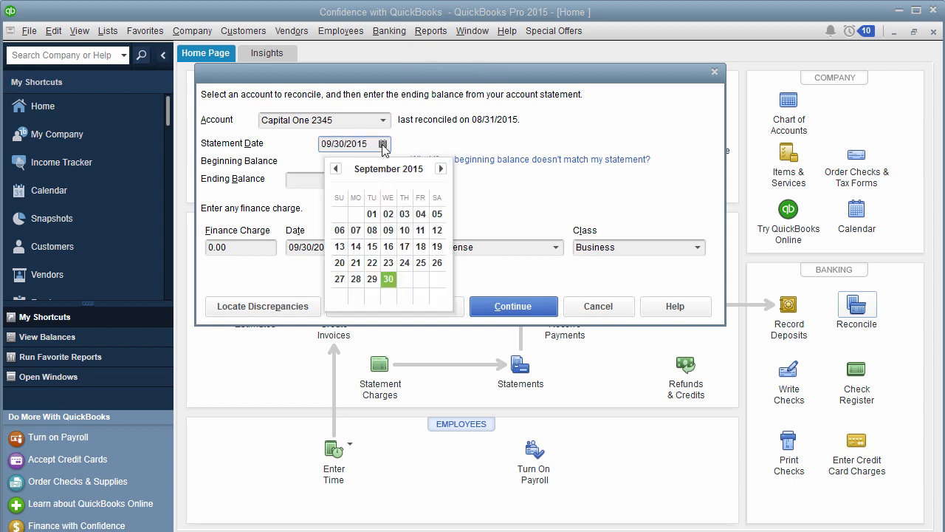
left_click(441, 168)
left_click(442, 279)
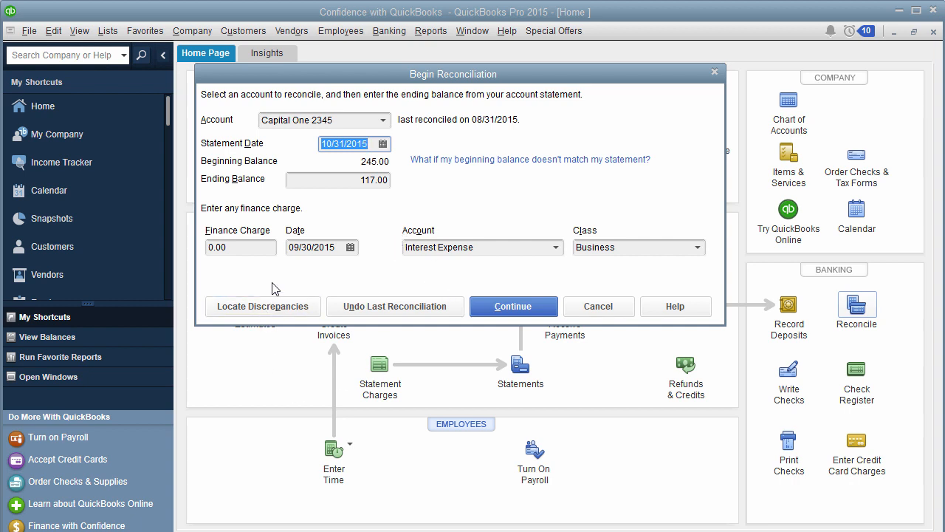
Set the finance charge date to 10/31/2015 and continue to the list of transactions to reconcile
left_click(236, 251)
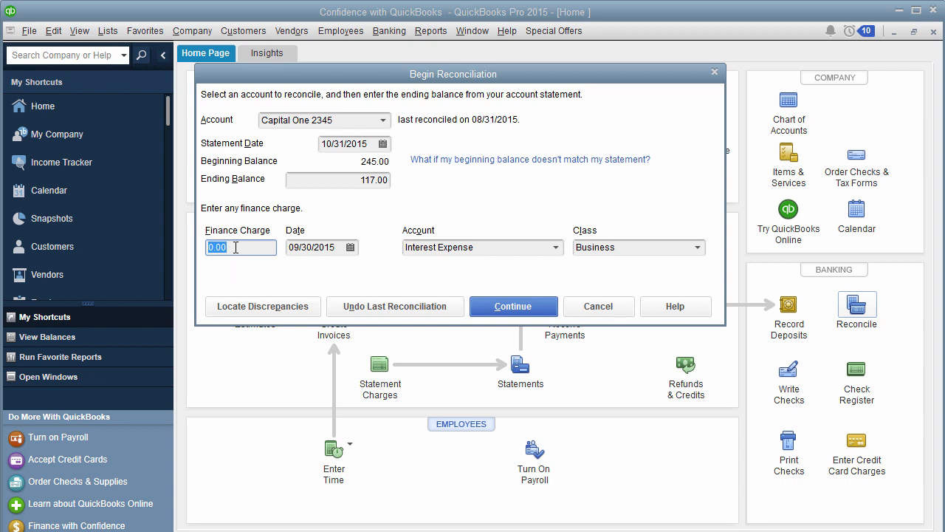
left_click(350, 247)
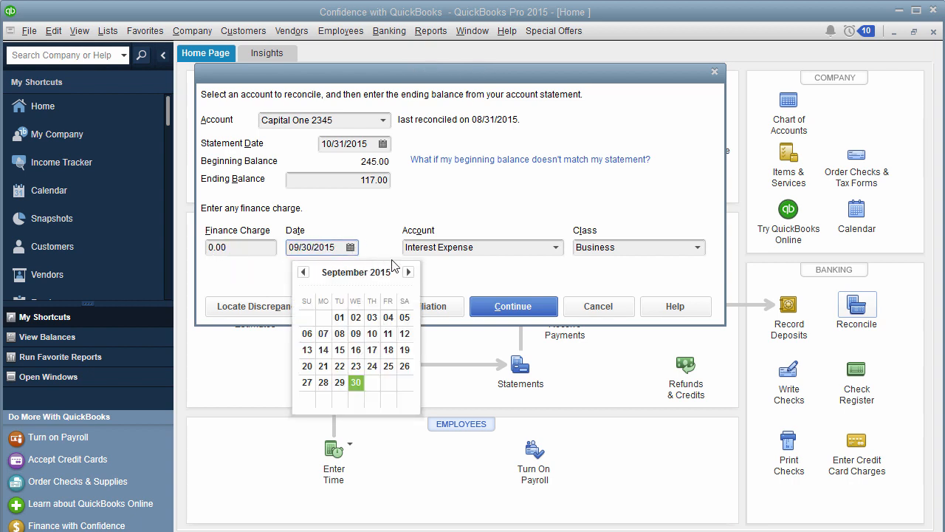
left_click(408, 272)
left_click(405, 382)
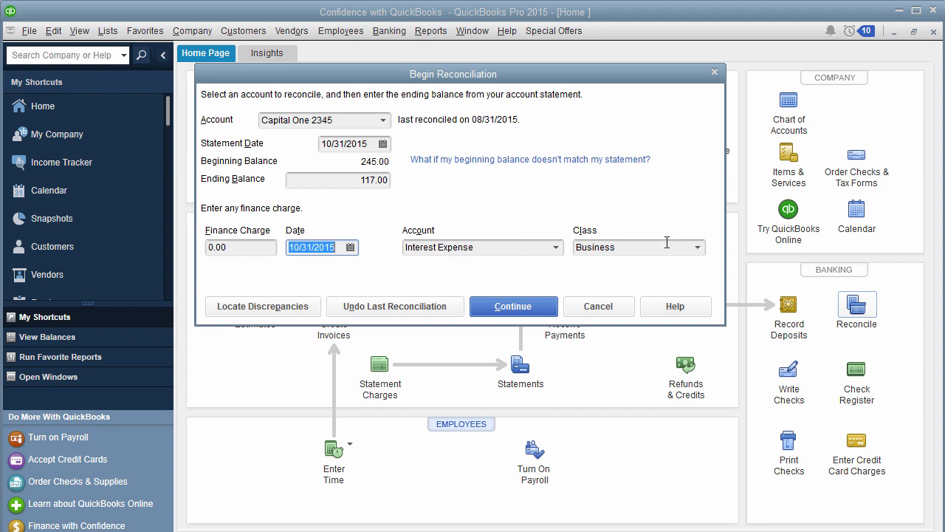
left_click(532, 307)
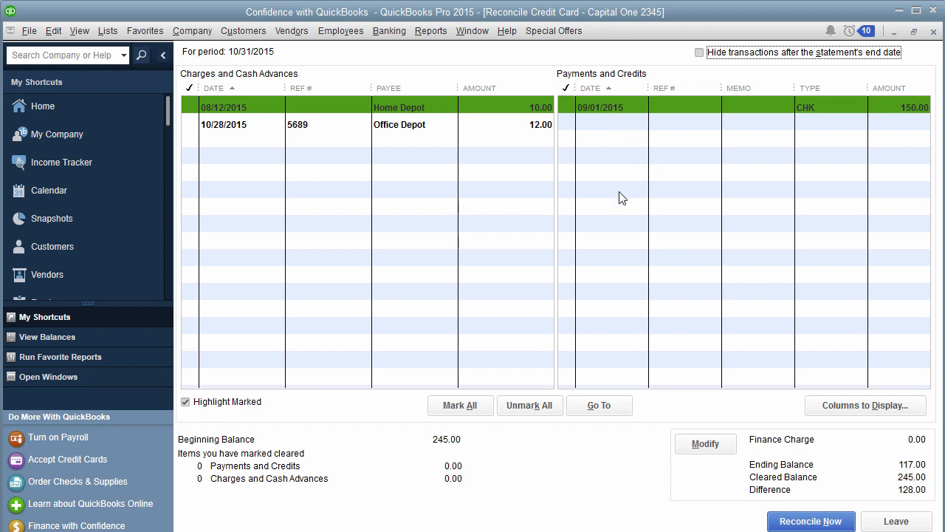
left_click(699, 53)
left_click(758, 54)
left_click(405, 31)
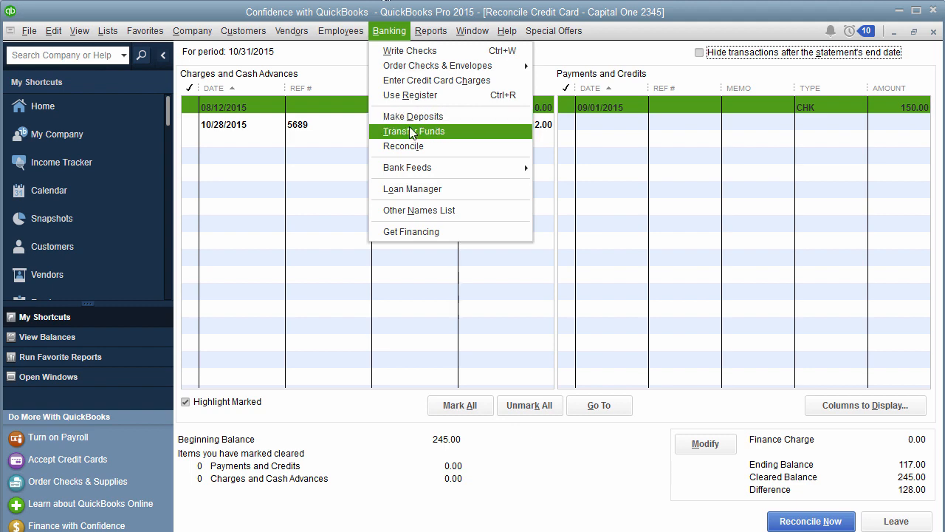
left_click(428, 79)
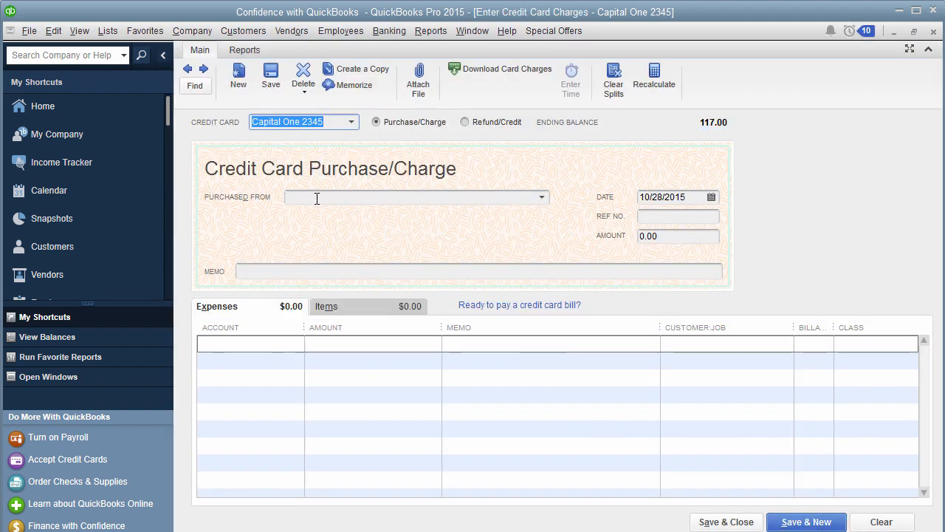
left_click(316, 198)
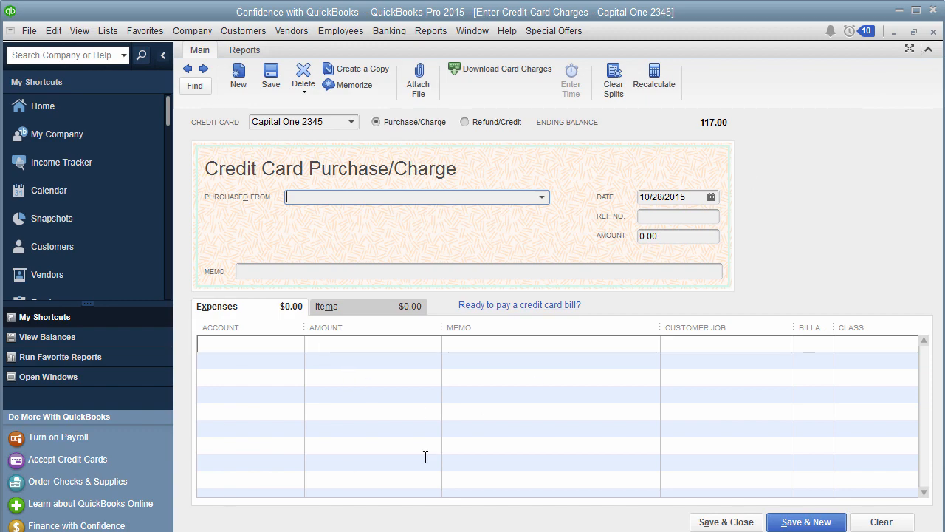
left_click(932, 33)
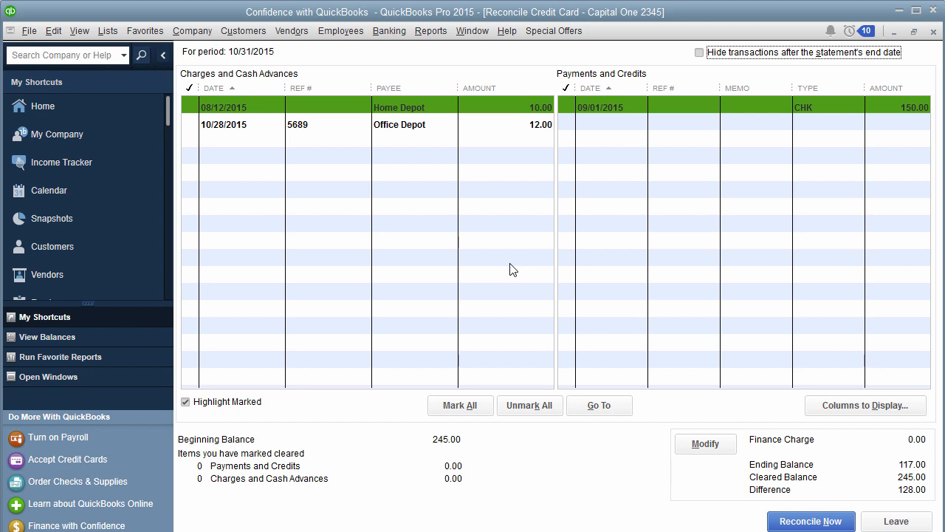
Mark the Home Depot and Office Depot charges and the 150.00 check payment as cleared
left_click(362, 111)
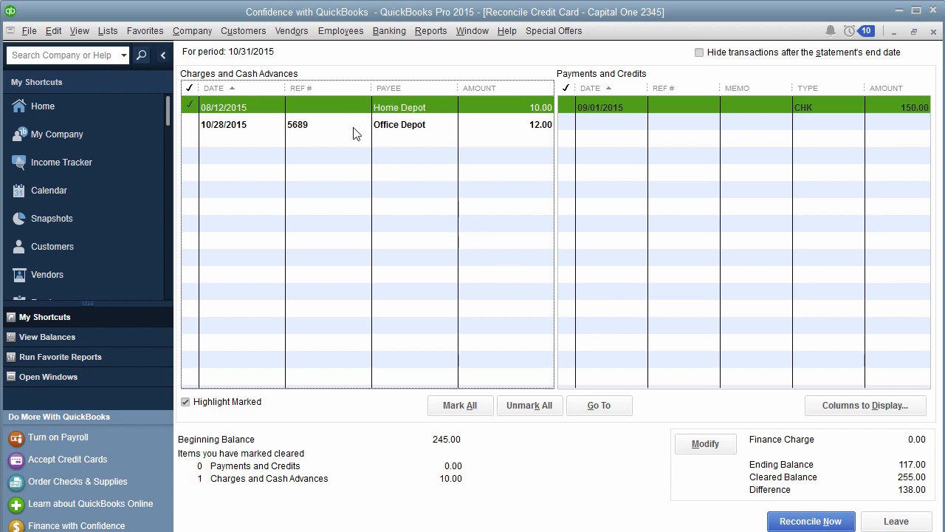
left_click(356, 129)
left_click(627, 107)
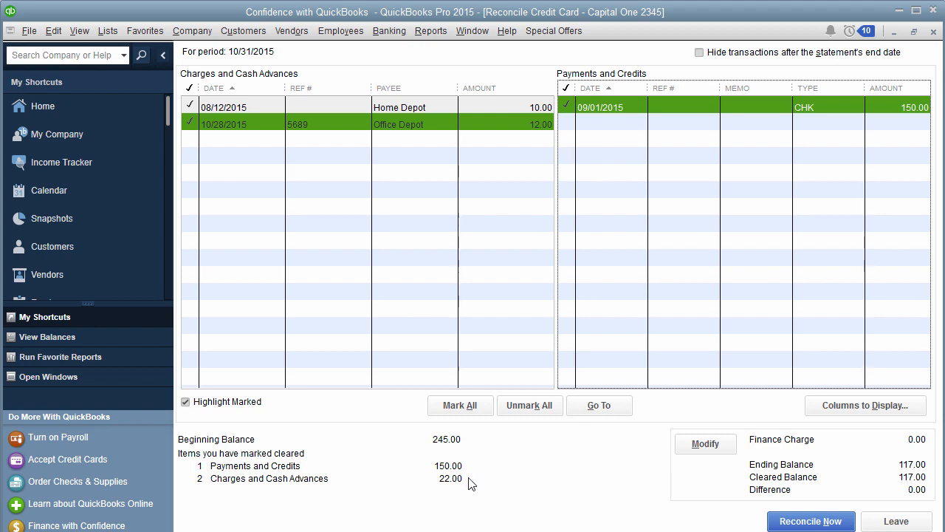
left_click(703, 444)
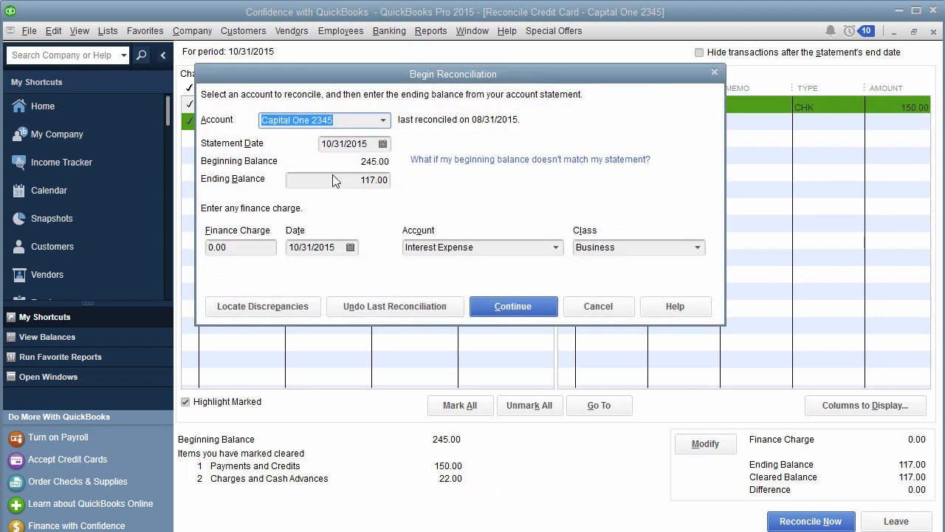
left_click_drag(361, 181, 408, 192)
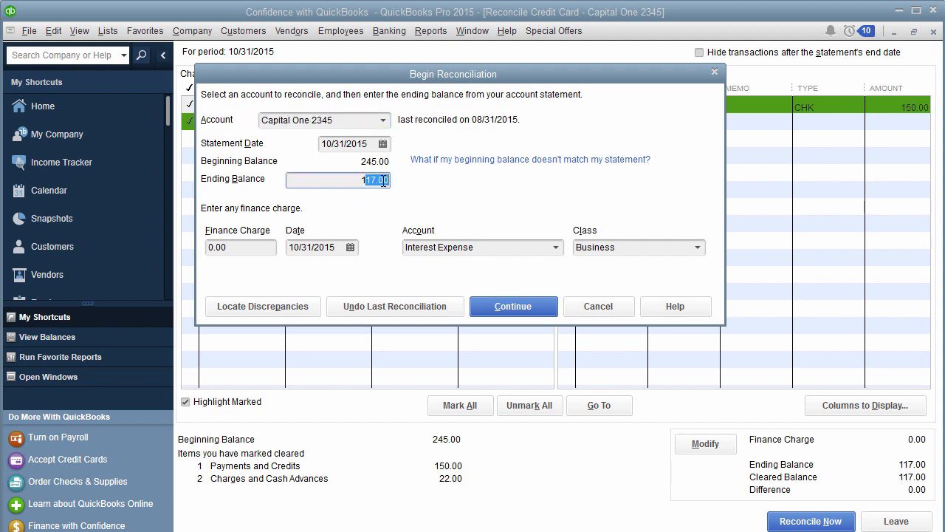
left_click(602, 305)
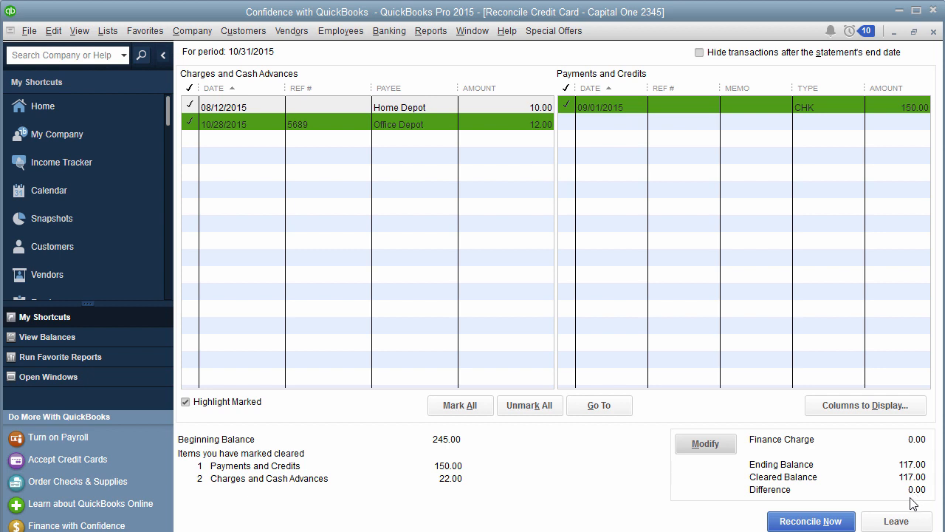
Finish the reconciliation and decline making a payment so the balance stays in the reconciled account
left_click(837, 524)
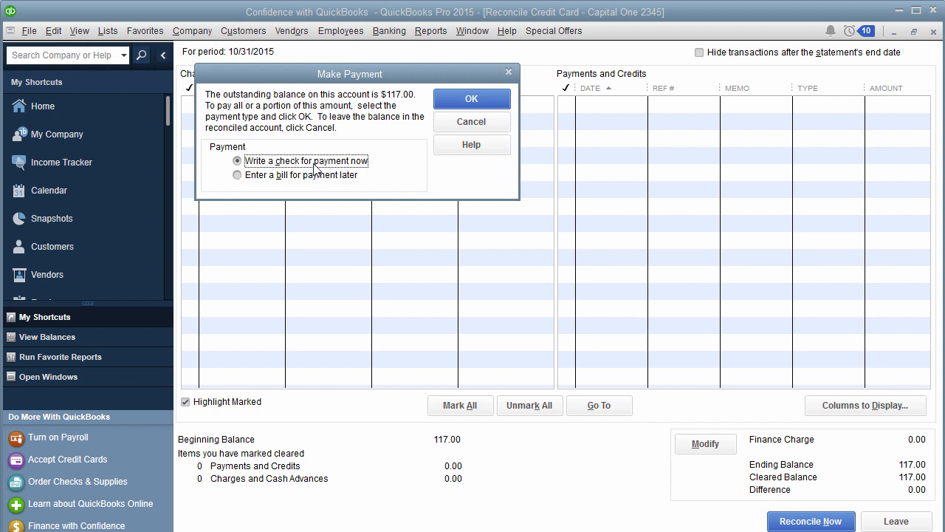
left_click(464, 126)
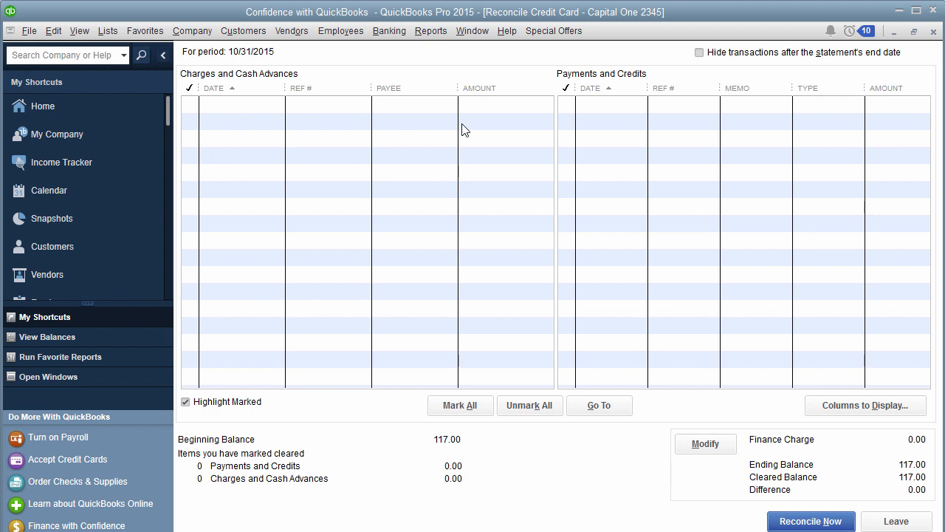
key("Return")
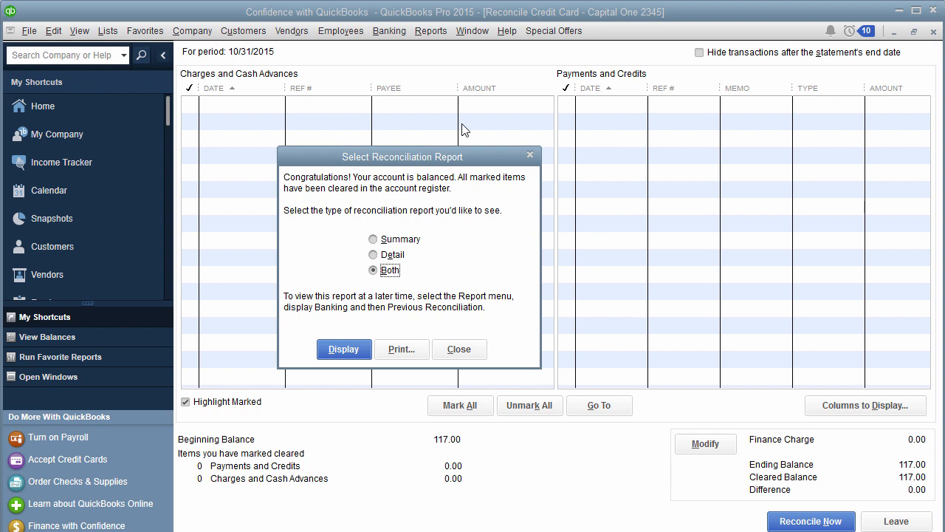
Display the reconciliation report as Summary only, and close it after viewing
left_click(399, 240)
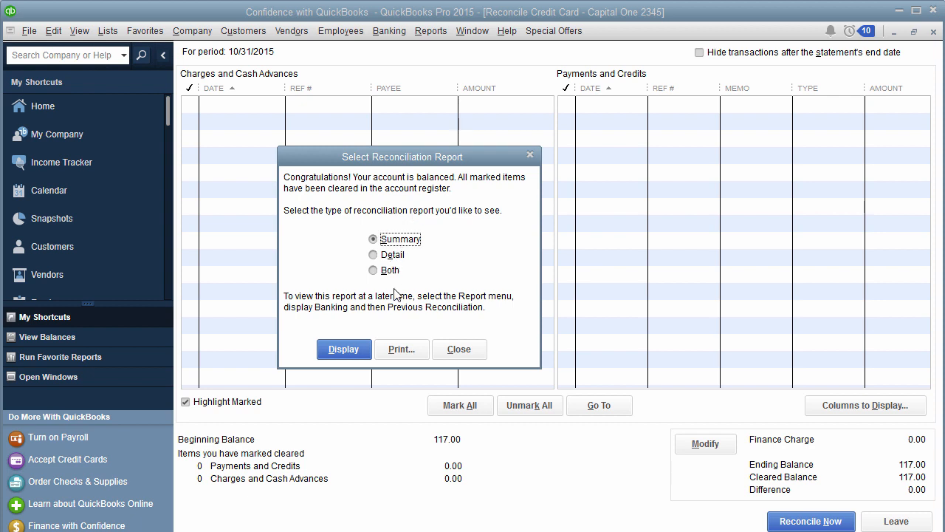
left_click(350, 356)
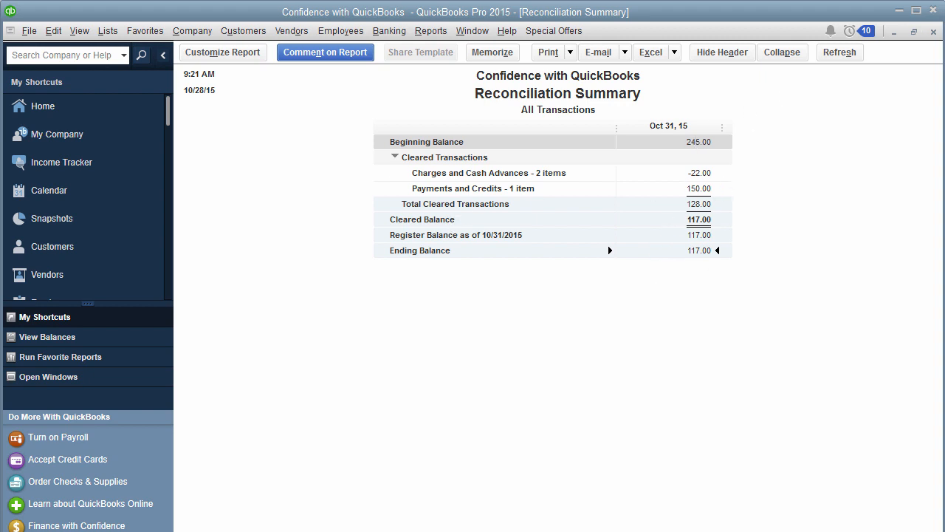
left_click(934, 32)
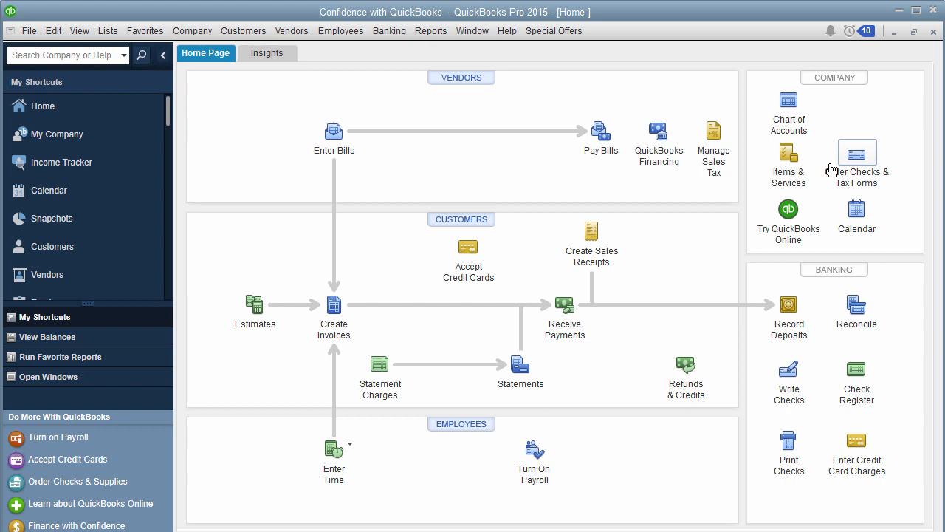
Start a new check from the Wells Fargo Checking account and enter "online" in place of the check number
left_click(790, 378)
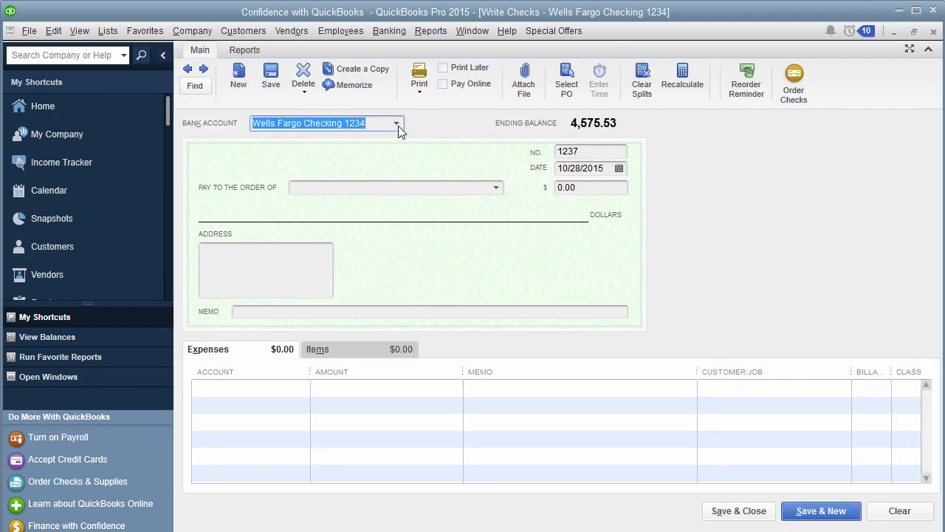
left_click(587, 153)
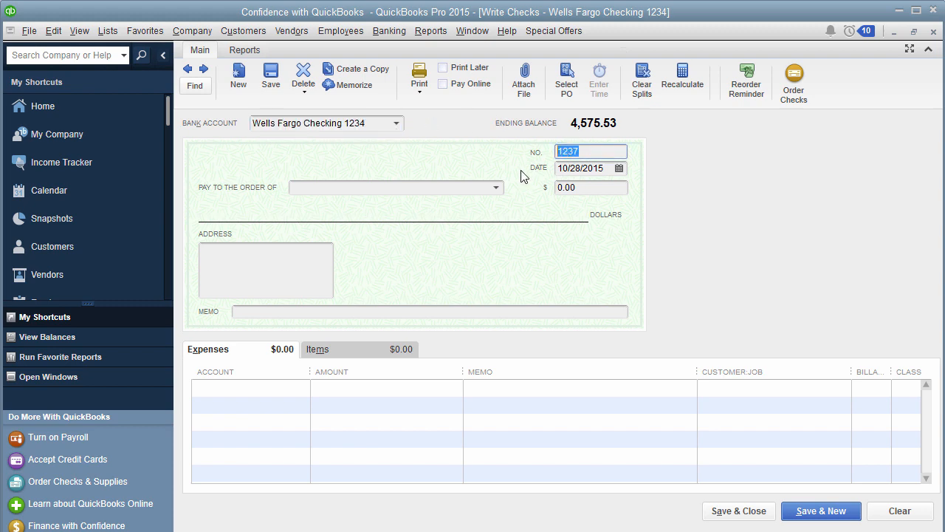
type("obl")
type("lin")
key("BackSpace")
key("BackSpace")
key("BackSpace")
key("BackSpace")
key("BackSpace")
type("eft")
left_click_drag(581, 156, 480, 170)
type("online")
key("Tab")
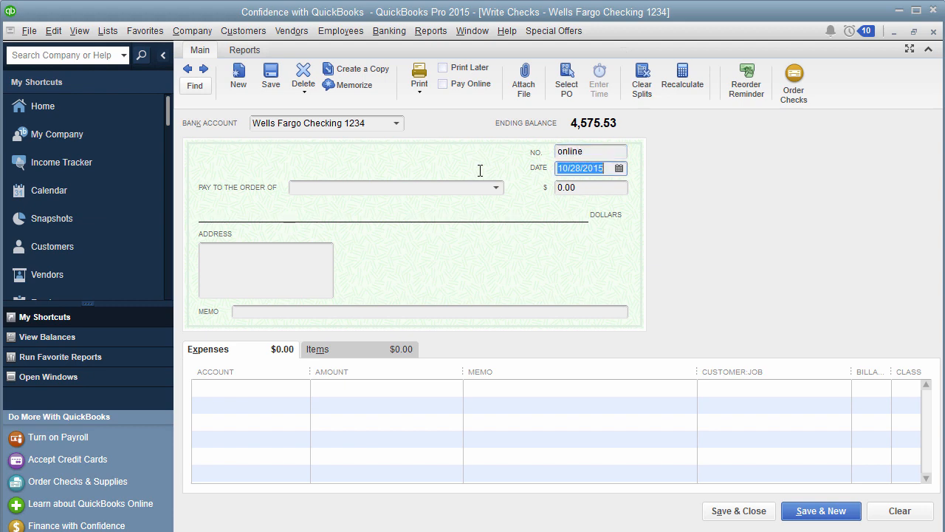
Set the check's date to 11/05/2015 and enter the vendor Capital One as the payee
type("1")
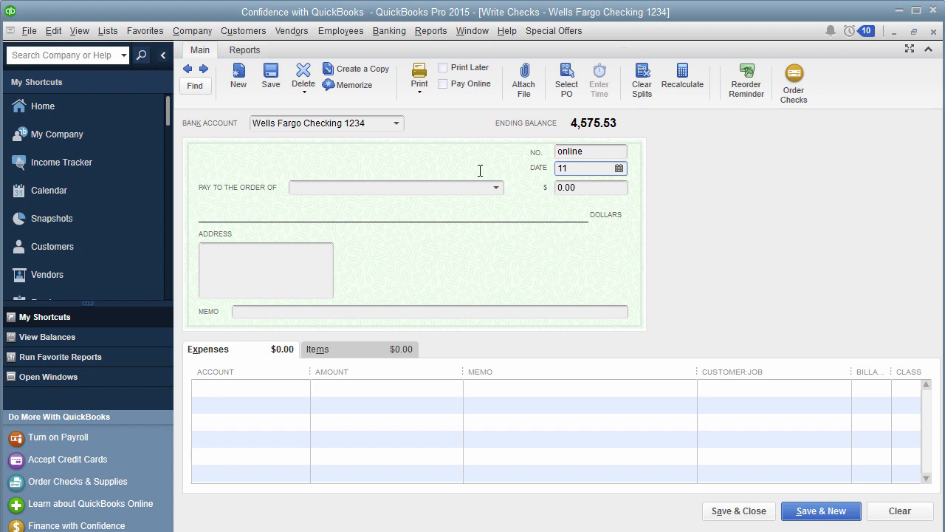
type("/15/15")
left_click(362, 189)
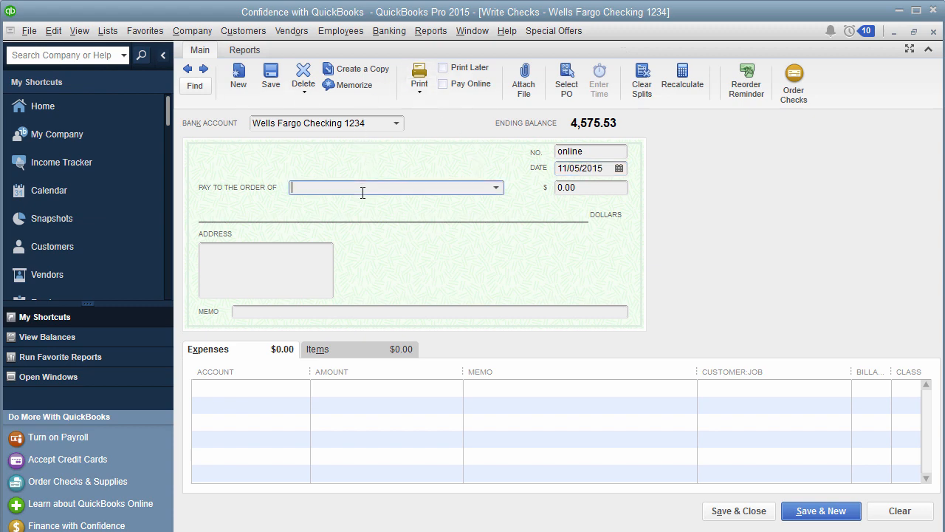
type("Capital One")
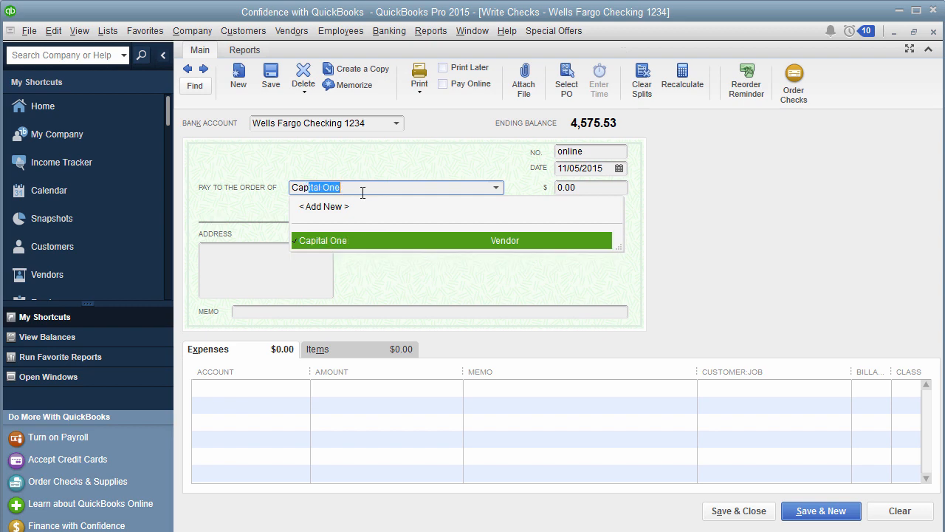
Look up the Capital One credit card account in the Chart of Accounts, and return to the check
left_click(108, 30)
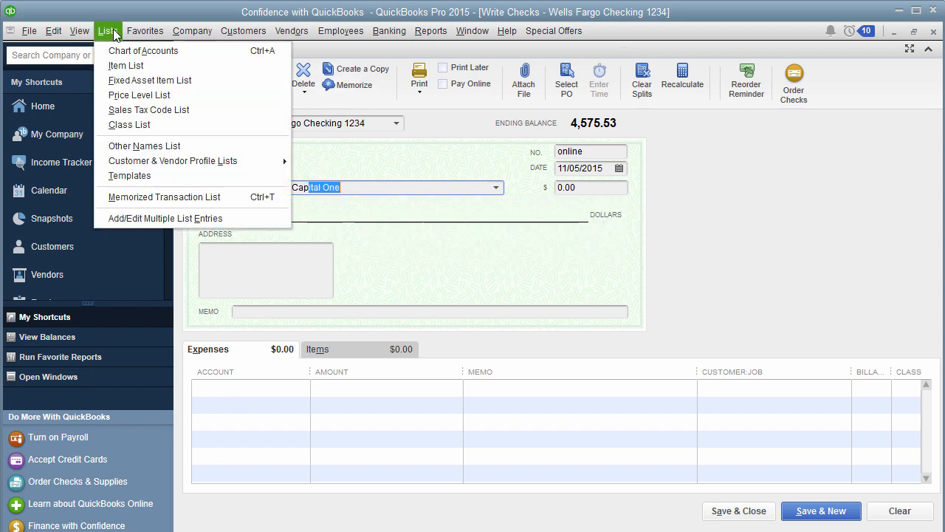
left_click(119, 56)
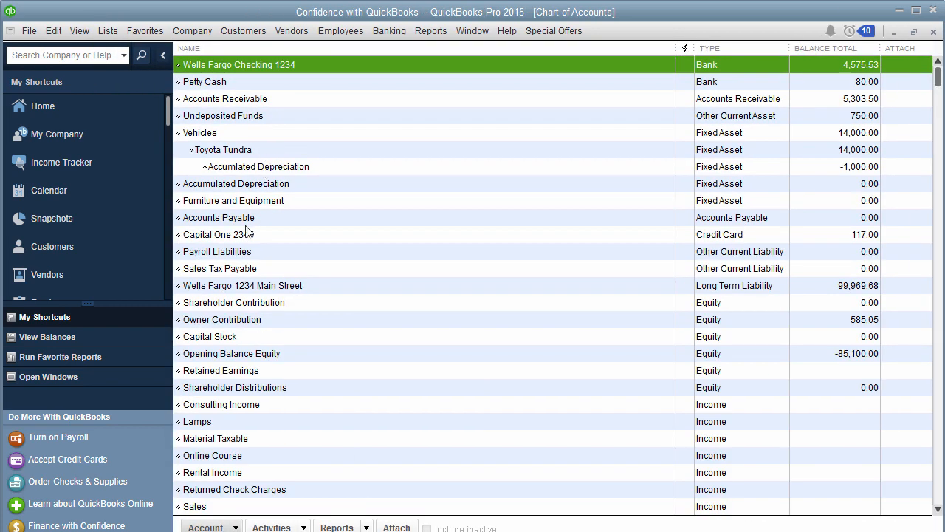
left_click(236, 234)
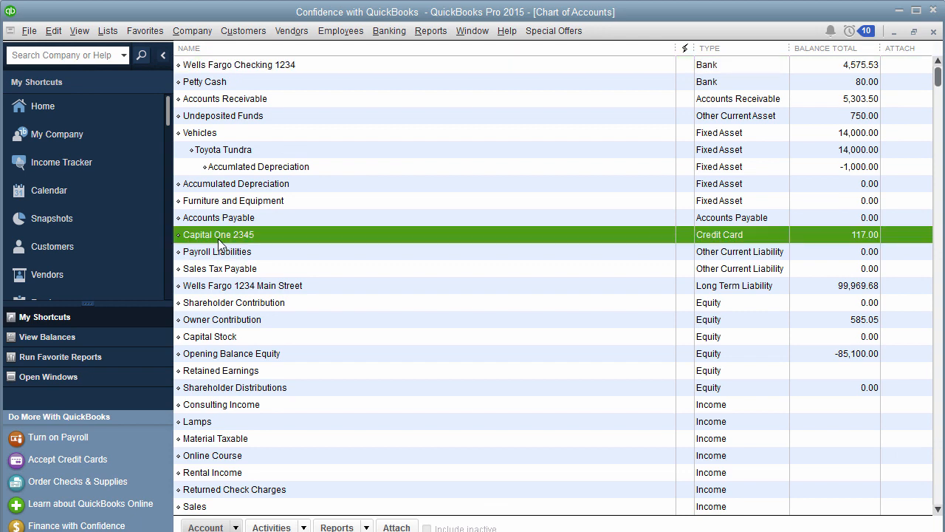
left_click(933, 31)
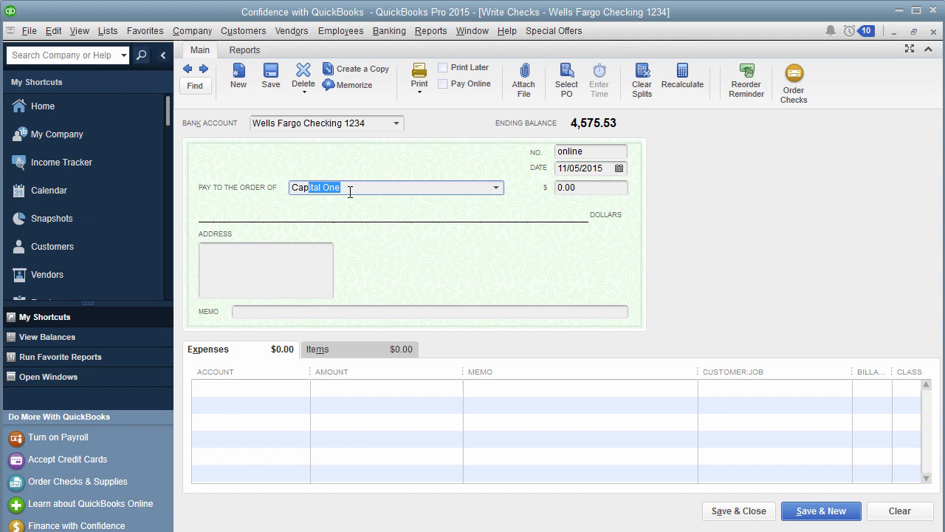
left_click(348, 189)
left_click(495, 188)
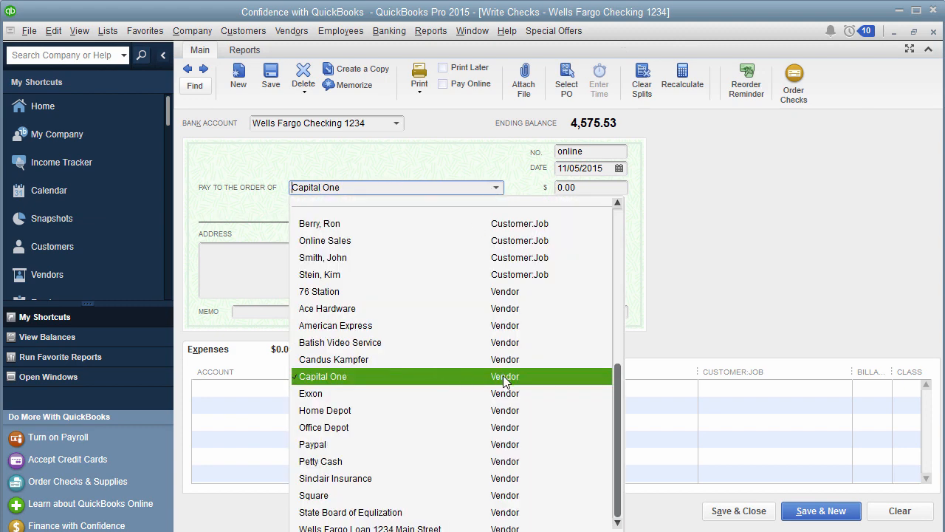
triple_click(378, 187)
type("C")
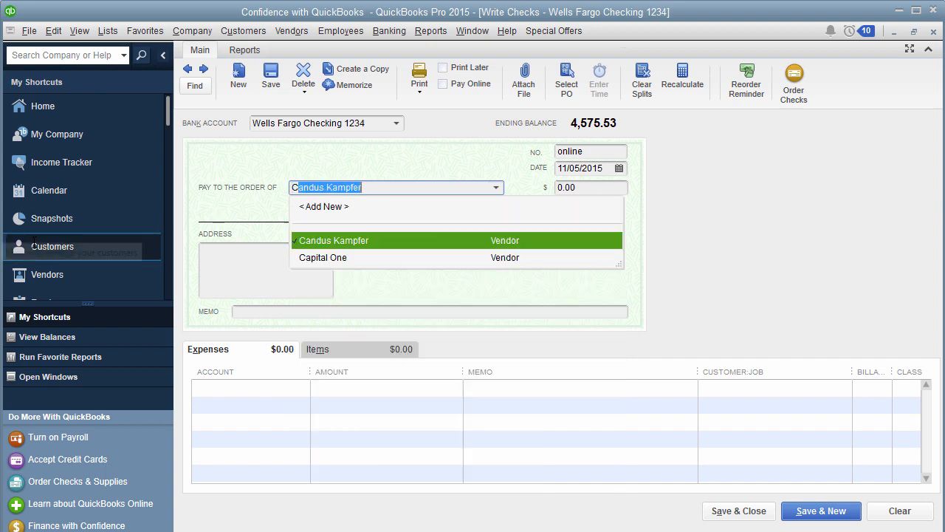
type("apital ")
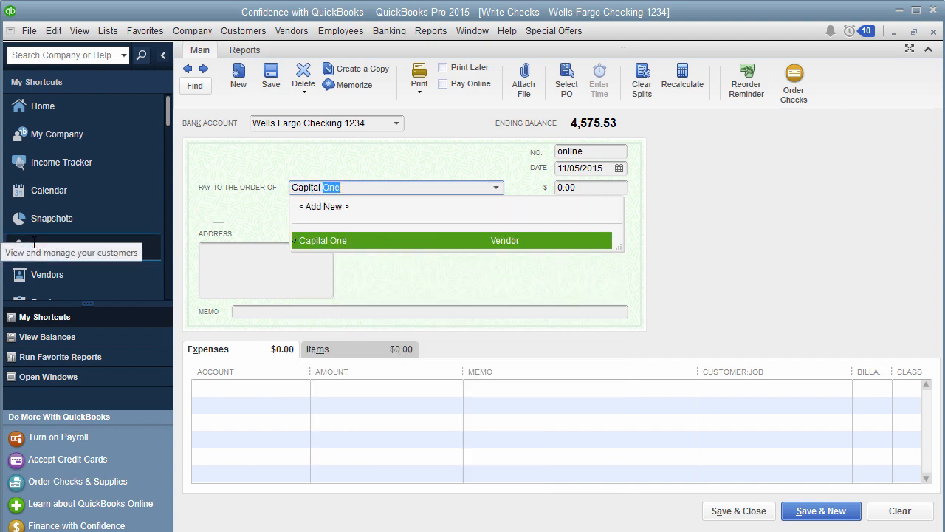
type("1")
key("Tab")
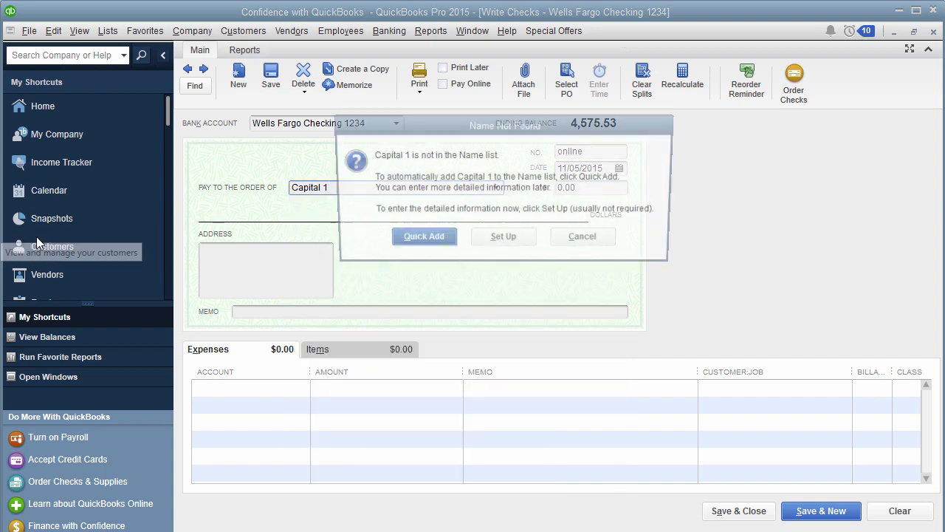
left_click(426, 246)
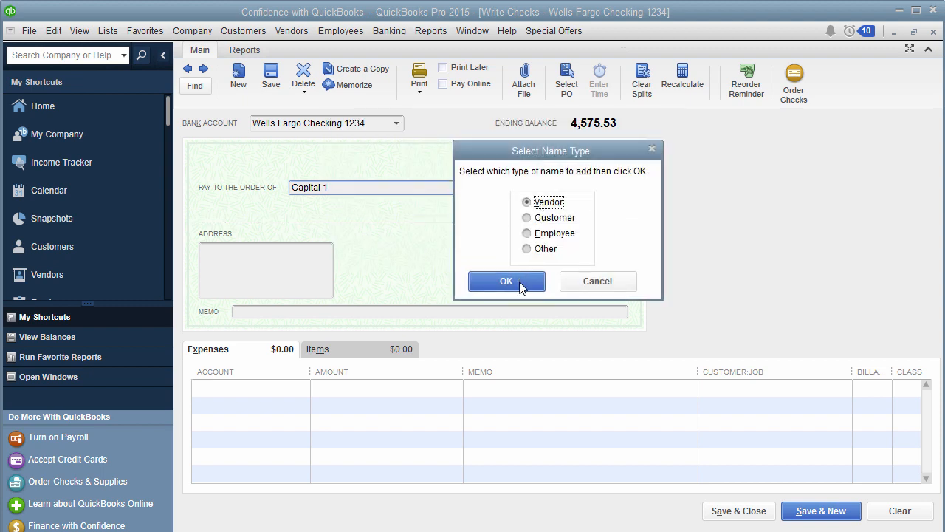
left_click(580, 283)
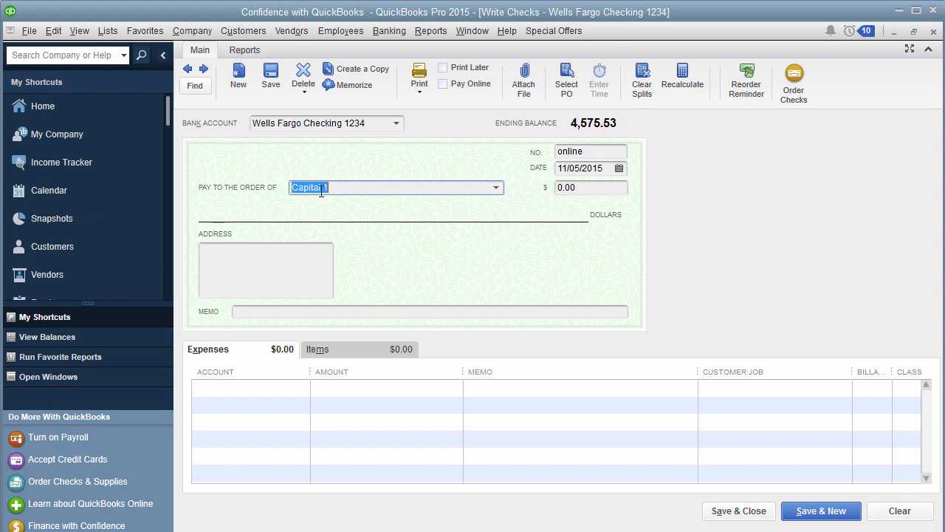
Set the existing vendor Capital One as the check's payee
type("Cat")
key("BackSpace")
key("BackSpace")
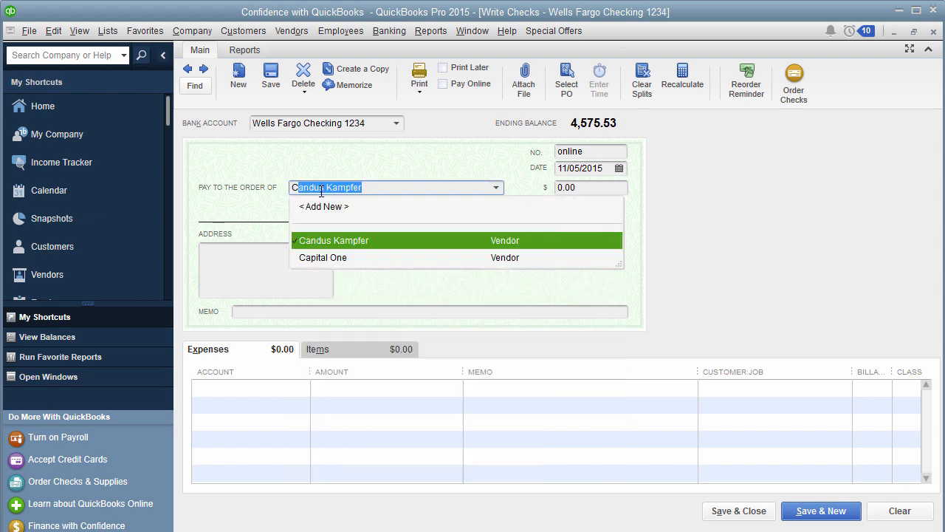
type("apt")
key("BackSpace")
key("Tab")
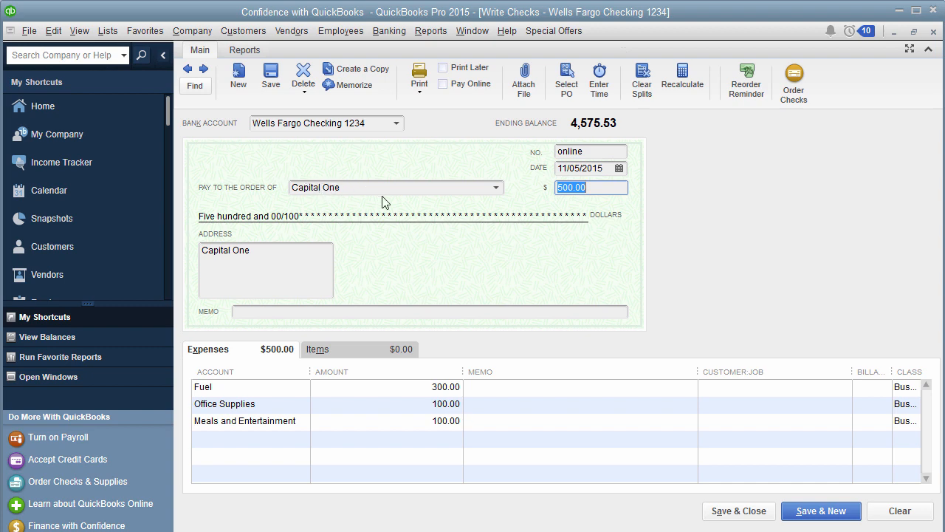
Set the check's amount to 100.00
left_click(606, 187)
left_click_drag(511, 194, 456, 201)
type("100")
key("Tab")
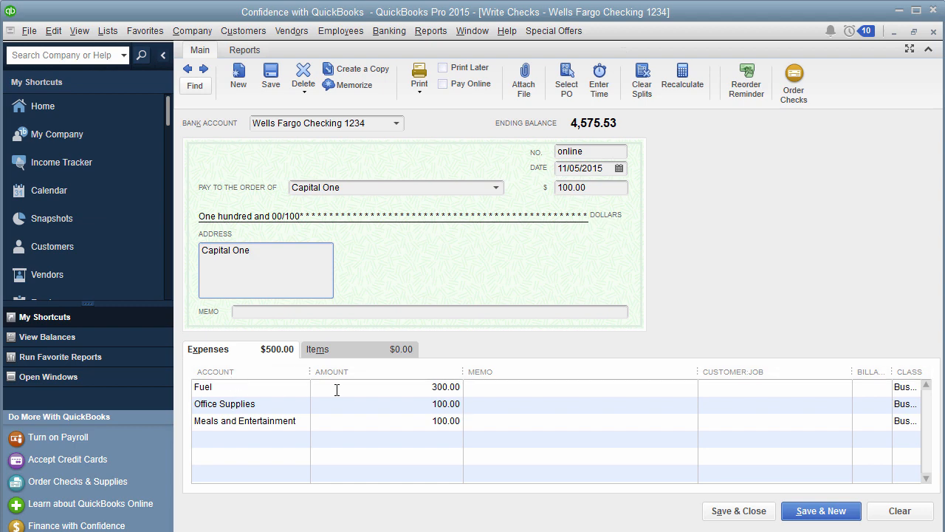
Delete the Fuel, Office Supplies, and Meals and Entertainment lines from the check's expenses
left_click(263, 392)
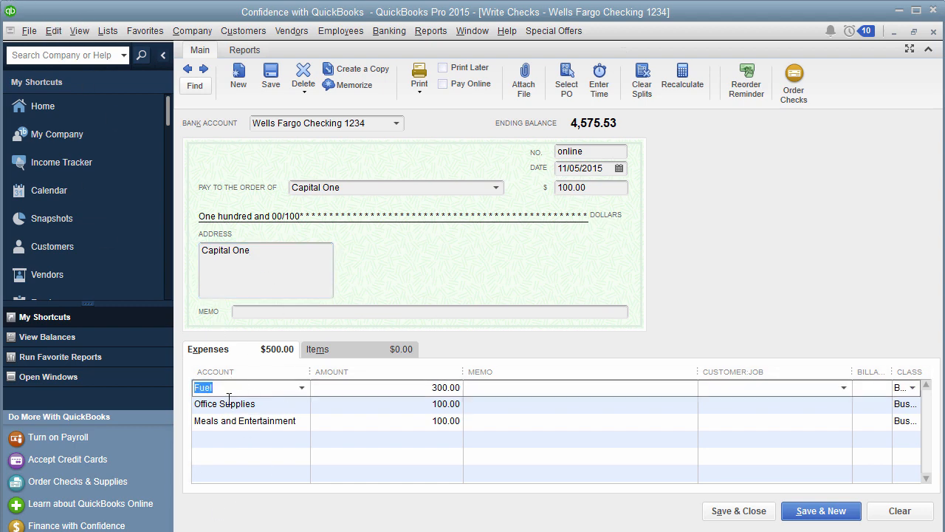
left_click(30, 30)
mouse_move(58, 37)
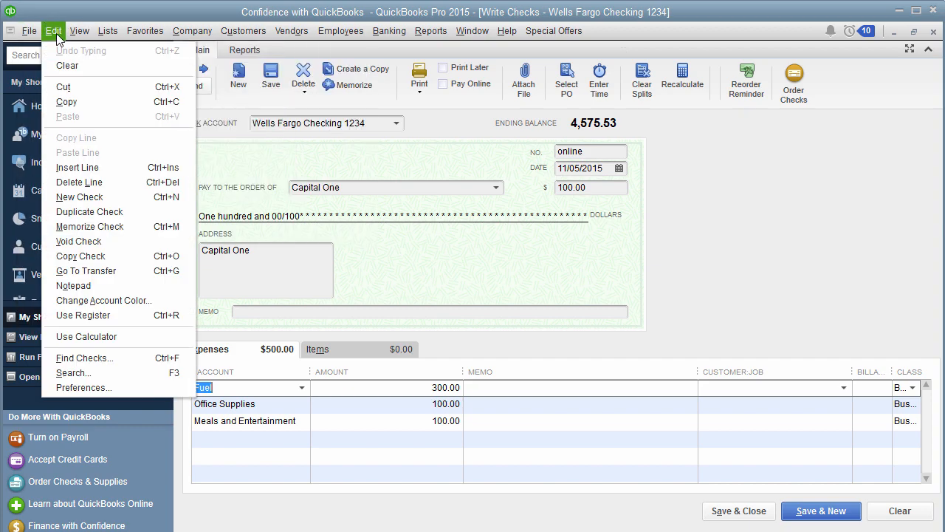
left_click(78, 181)
left_click(53, 30)
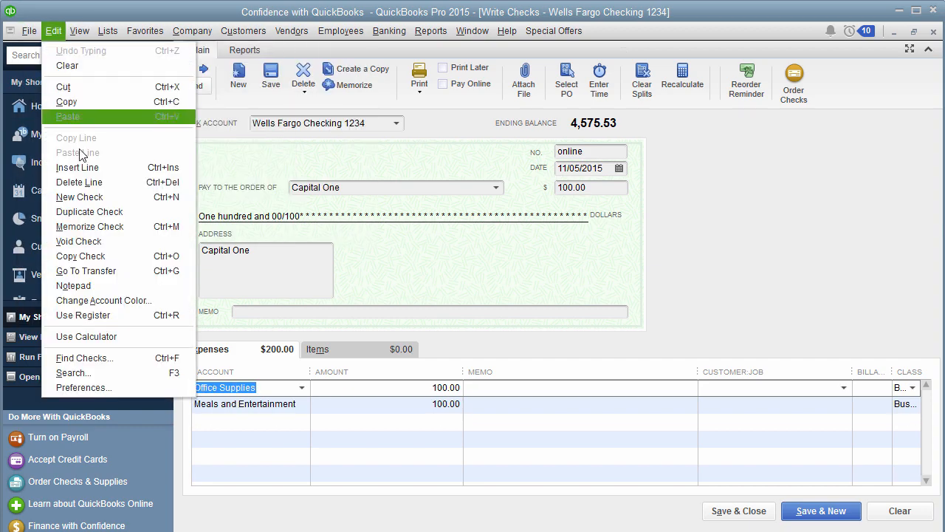
left_click(81, 182)
left_click(54, 31)
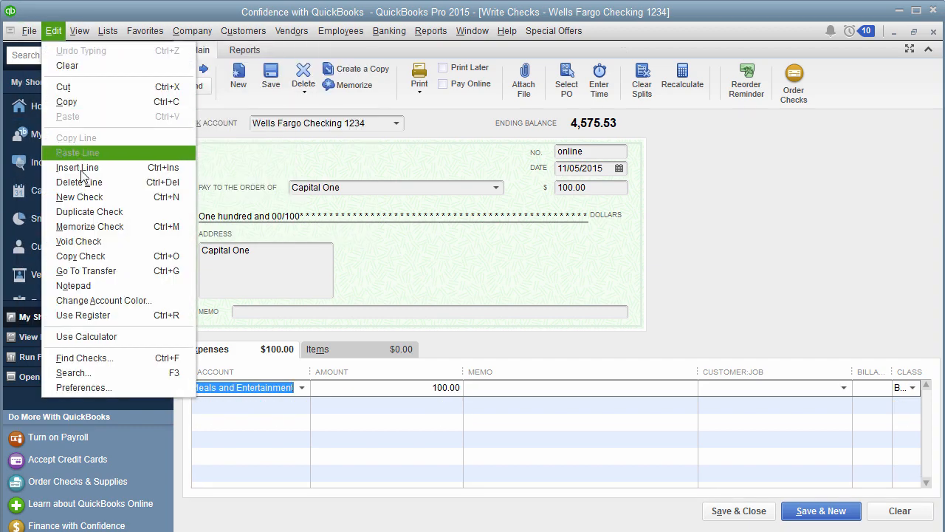
left_click(83, 180)
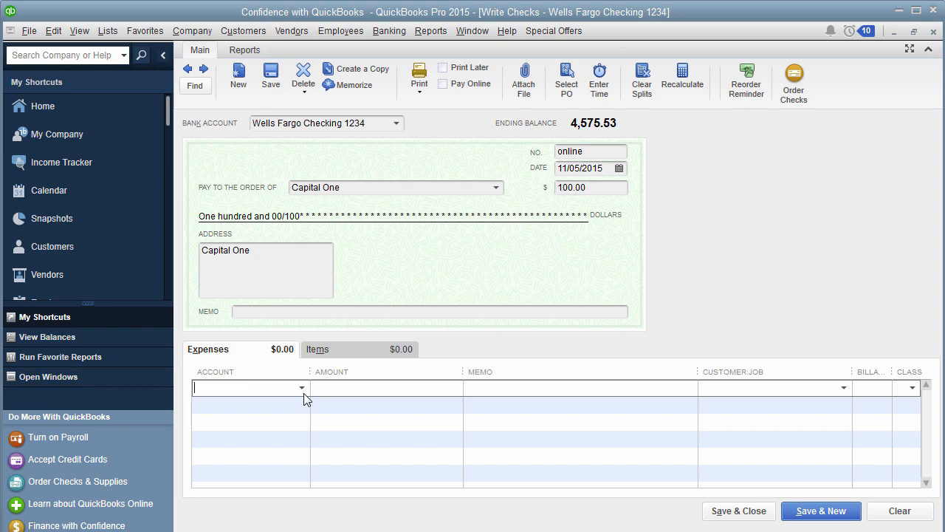
Assign the credit card account Capital One 2345 to the check's first expense line
left_click(302, 389)
scroll(322, 295, "up", 12)
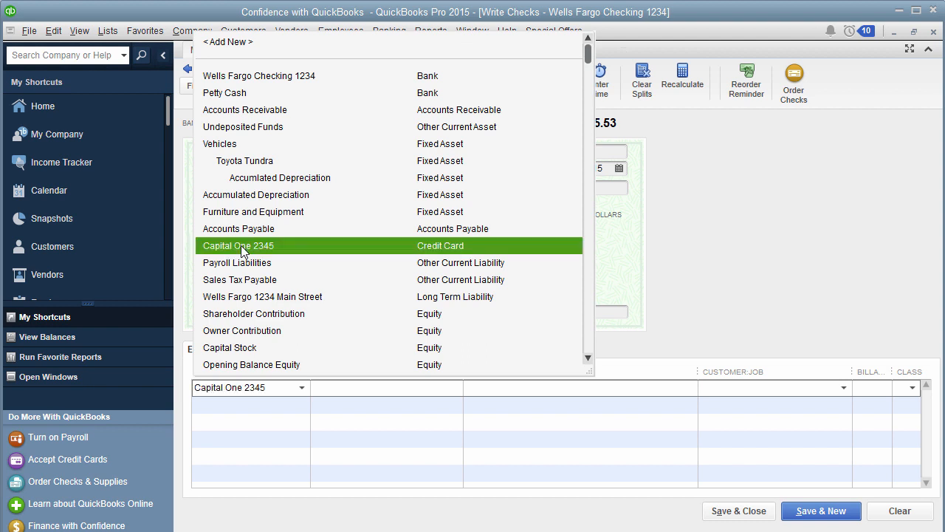
left_click(242, 249)
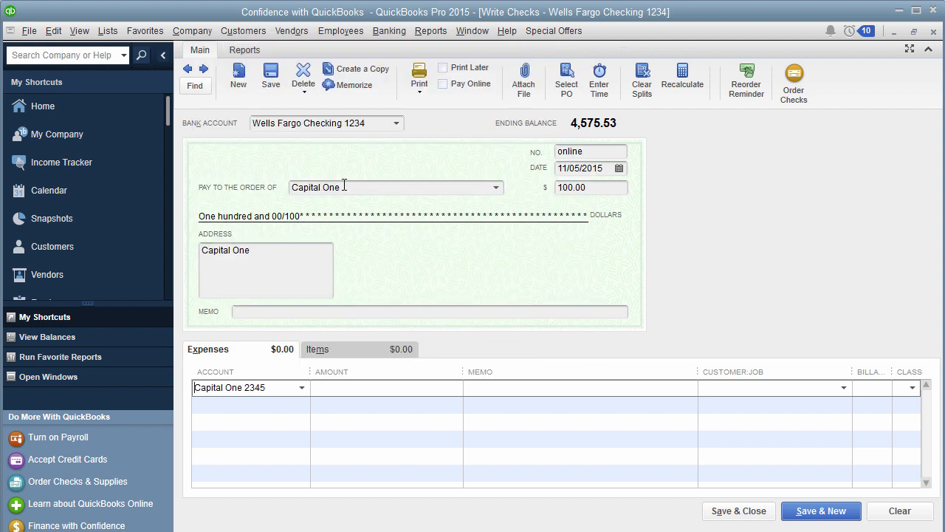
left_click(292, 387)
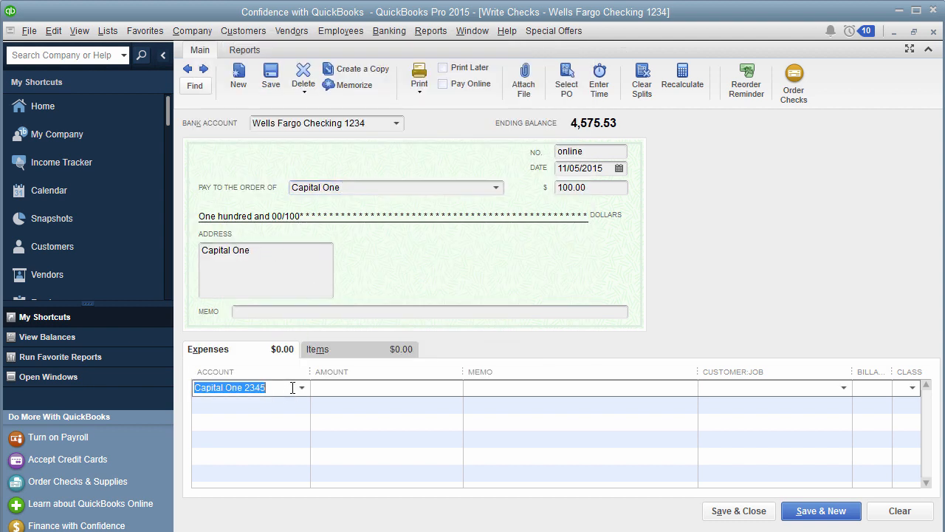
left_click(301, 388)
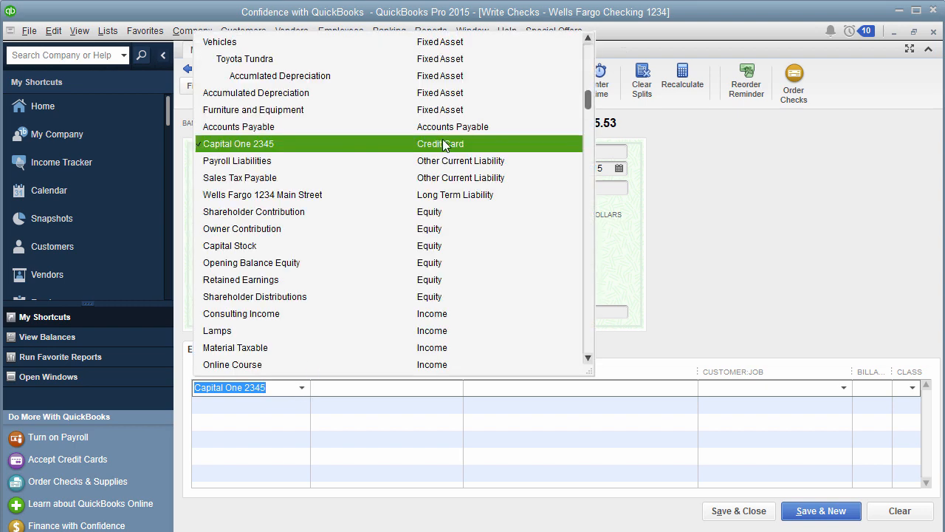
left_click(304, 392)
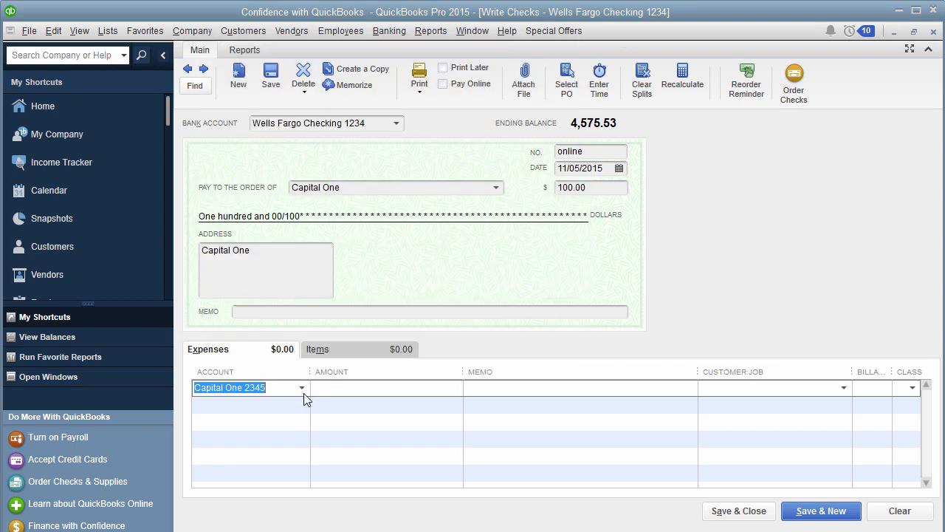
Enter 100.00 and the class Business on the Capital One 2345 expense line, and save and close the check
left_click(367, 390)
type("100")
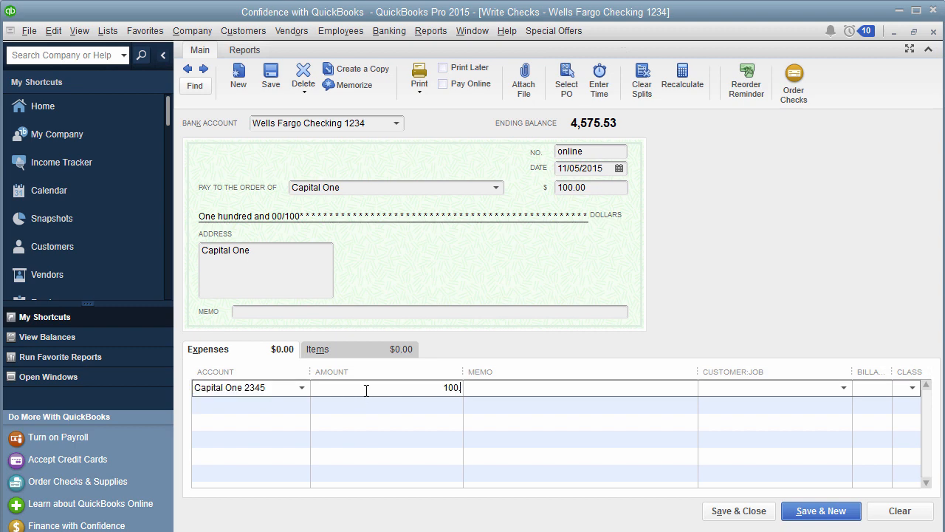
key("Tab")
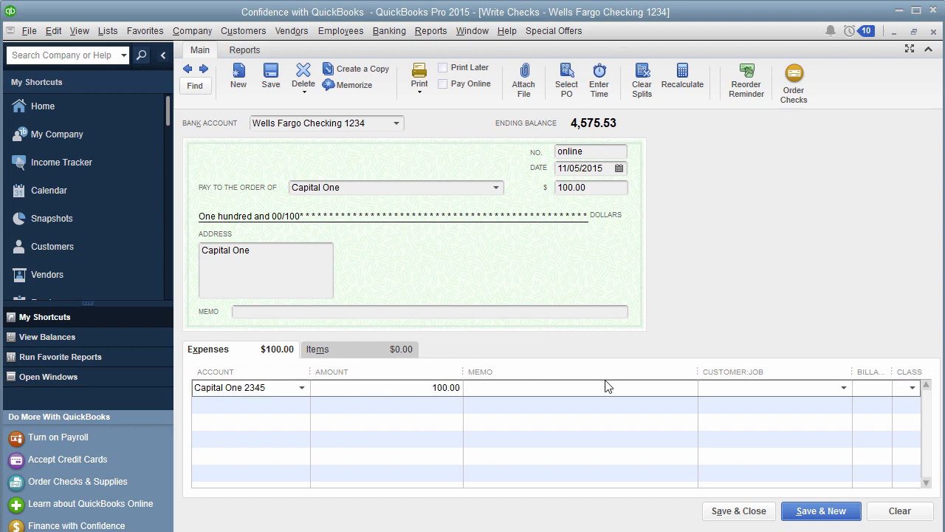
left_click(913, 387)
left_click(883, 477)
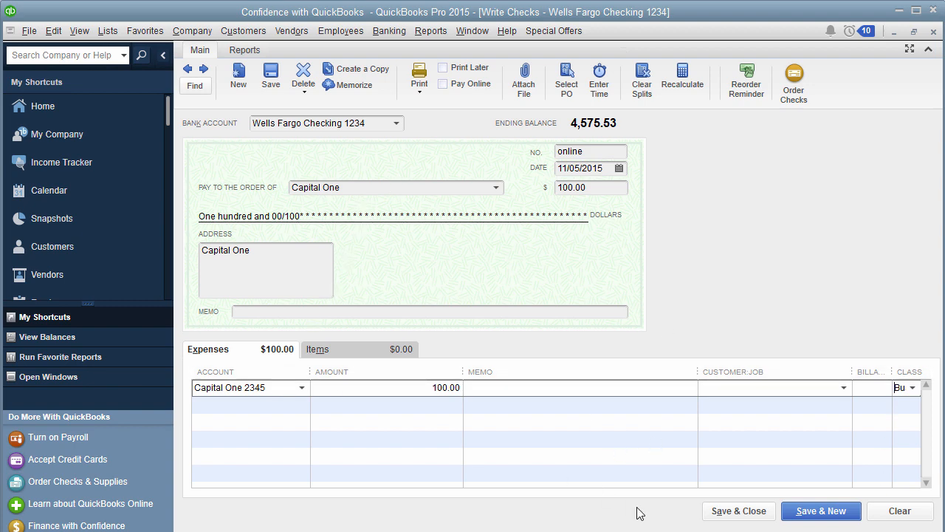
left_click(753, 514)
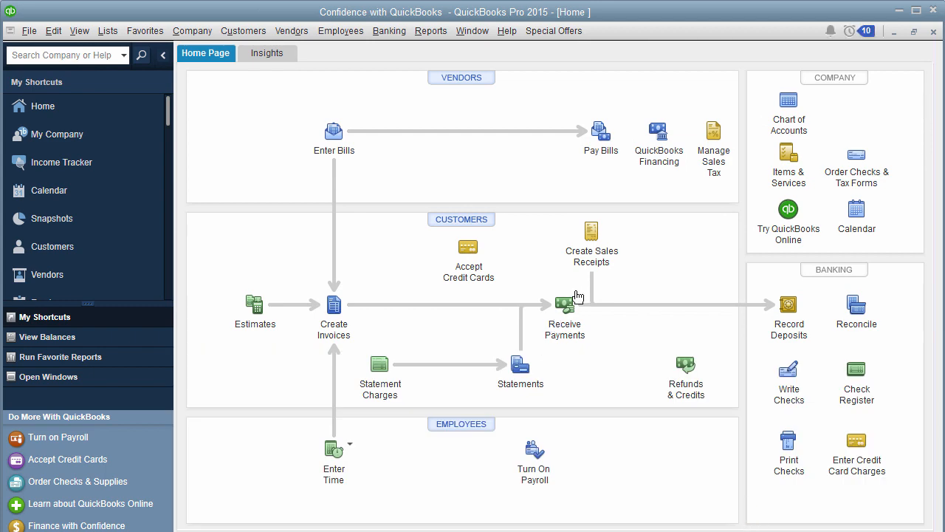
Look up the 11/05/2015 Capital One payment in the Wells Fargo Checking 1234 register, and close the register
left_click(854, 392)
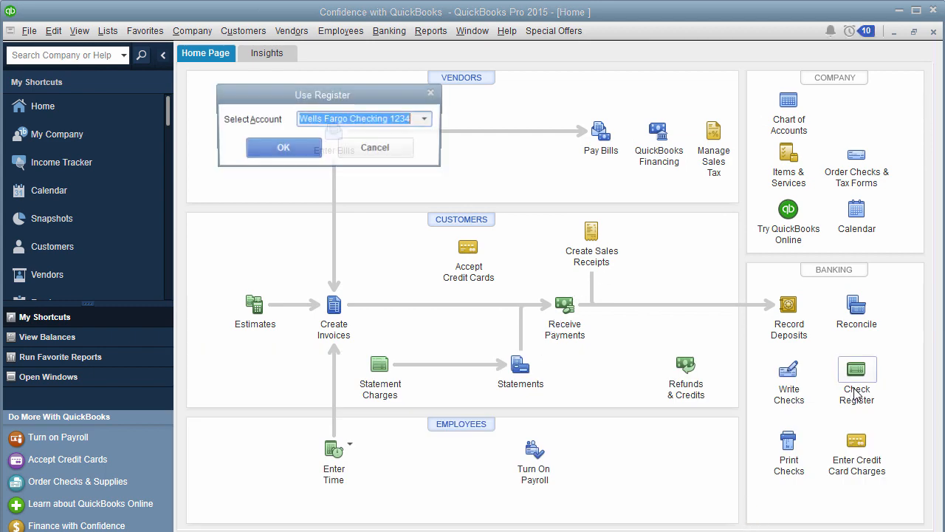
left_click(283, 148)
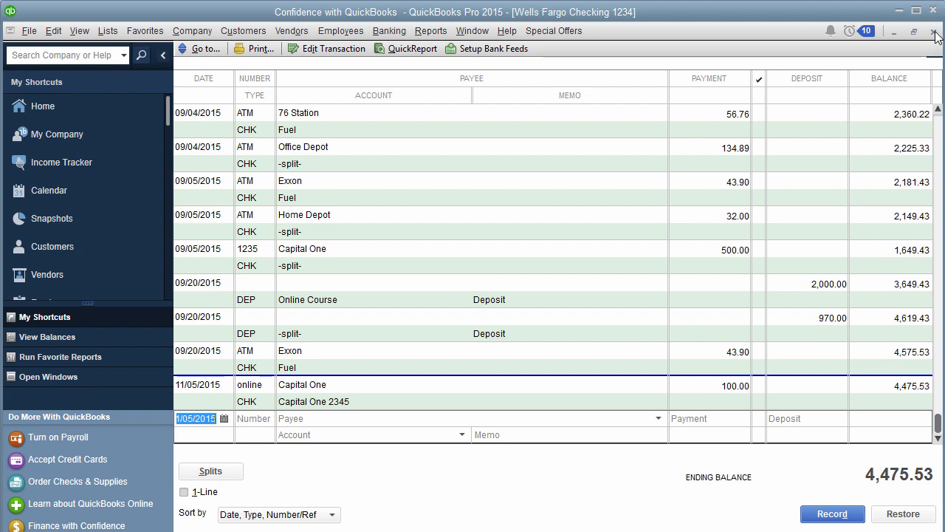
left_click(319, 389)
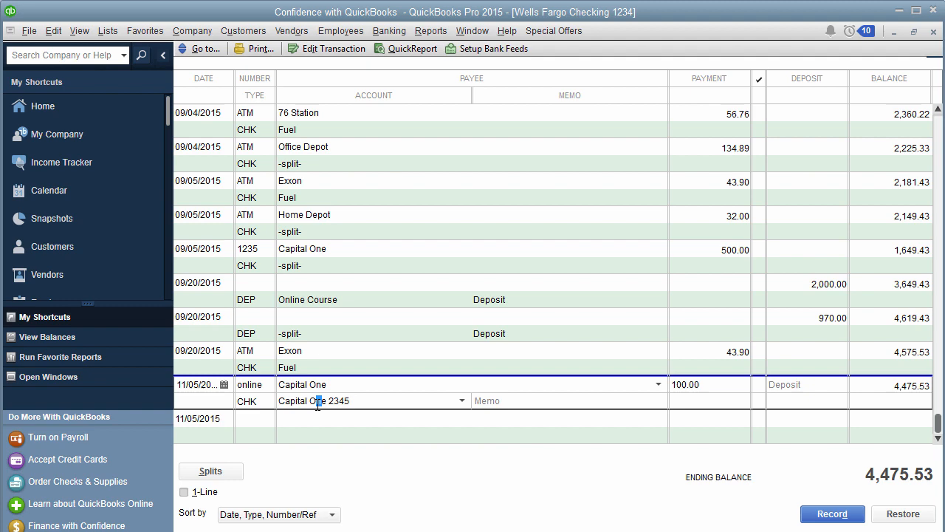
left_click(934, 31)
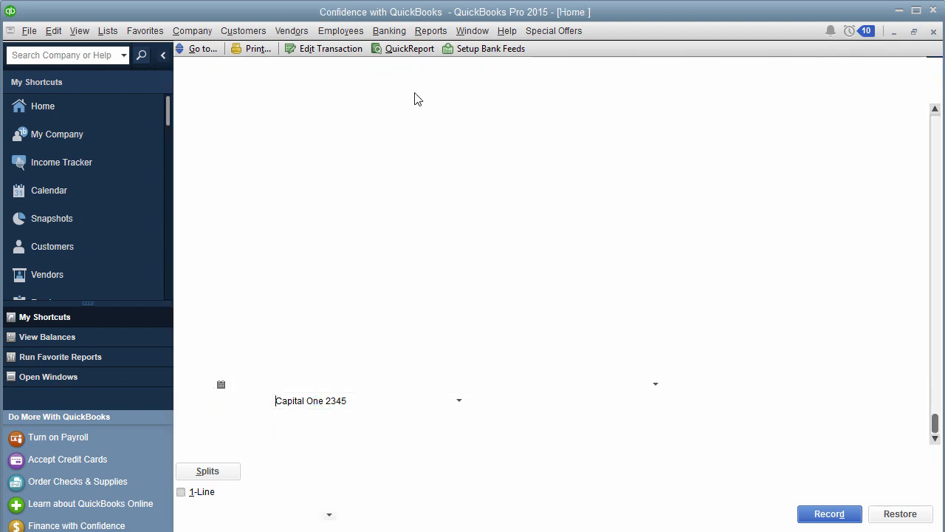
Check the Capital One 2345 credit card balance in the Chart of Accounts and open that account's register
left_click(108, 31)
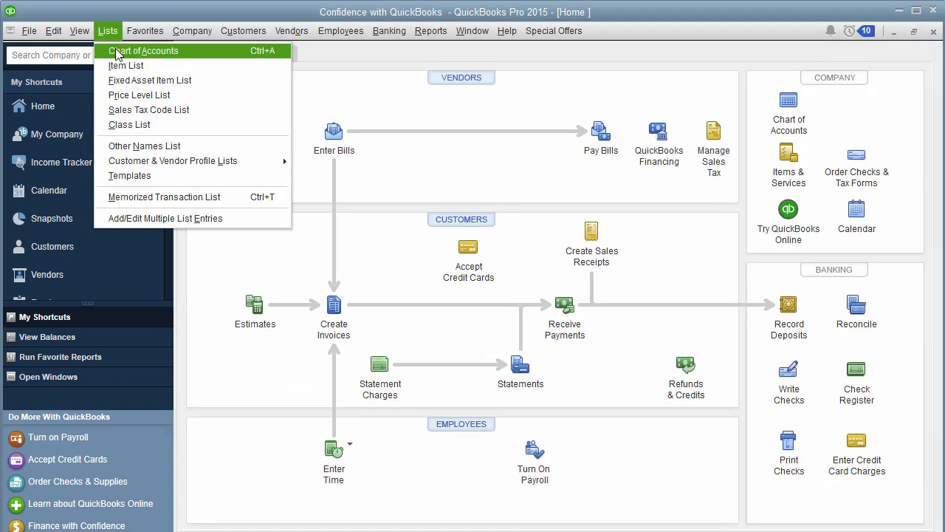
left_click(119, 51)
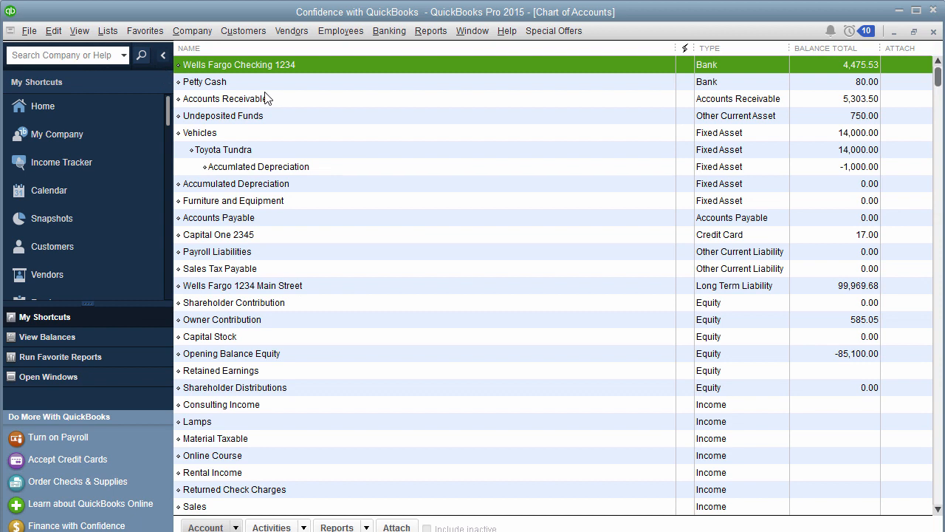
left_click(245, 235)
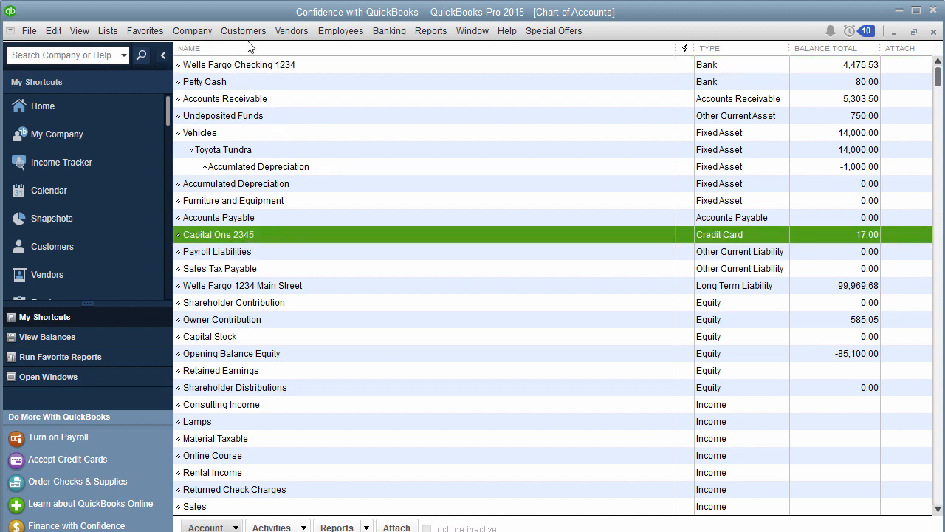
left_click(107, 31)
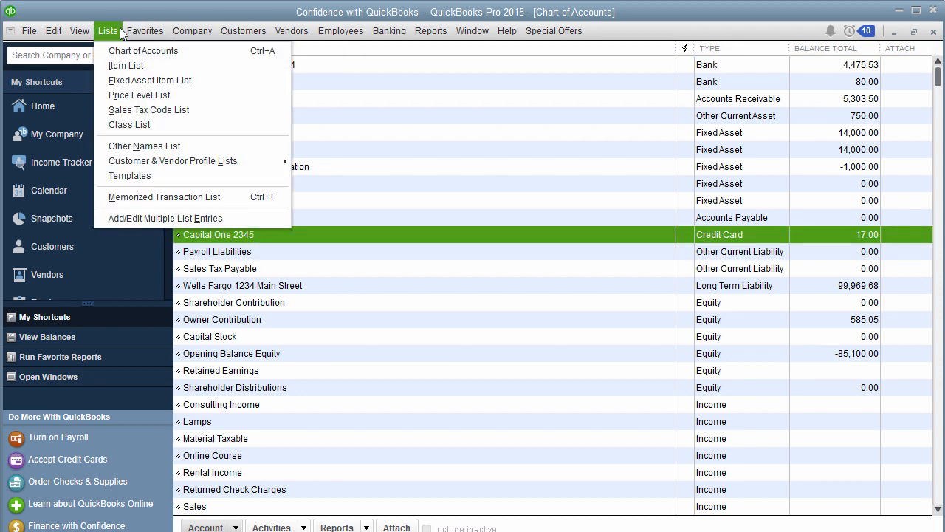
left_click(229, 235)
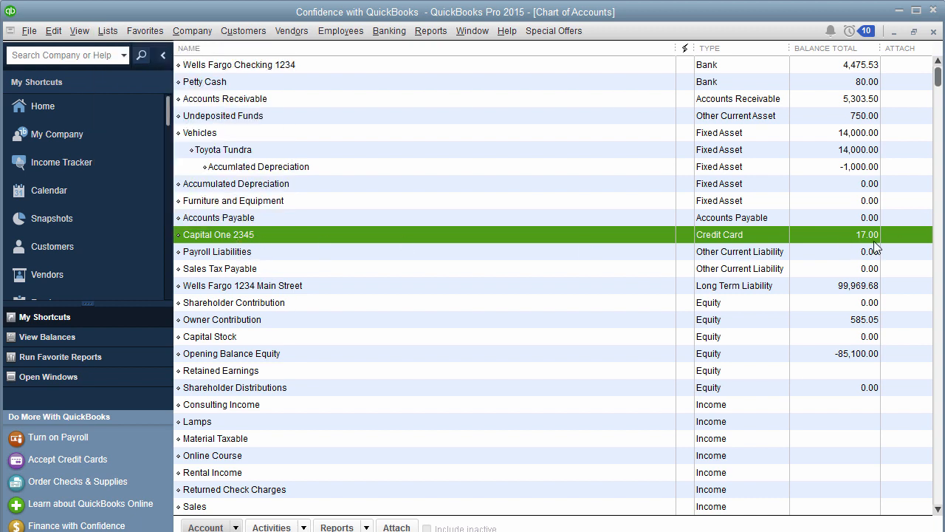
double_click(239, 236)
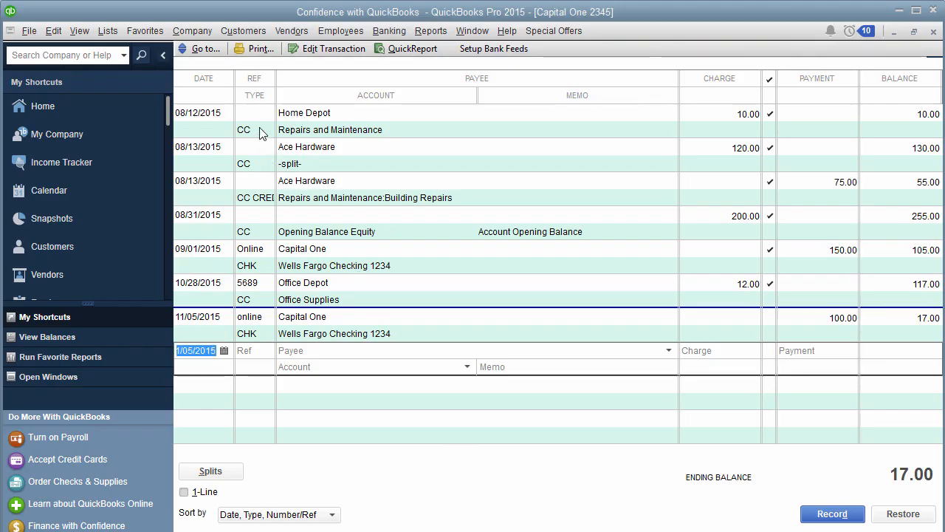
Open the 08/12/2015 Home Depot charge from the register, view its transaction journal, and close the report and the charge
left_click(301, 130)
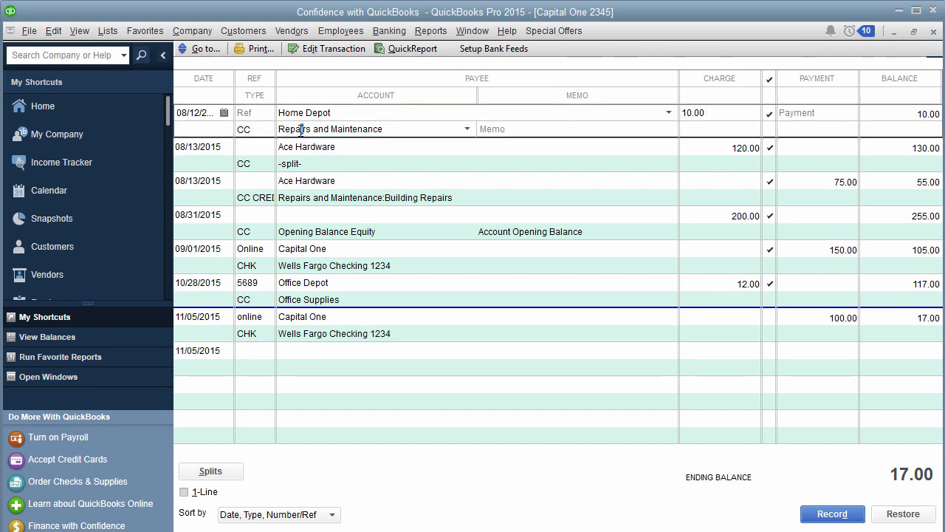
double_click(229, 131)
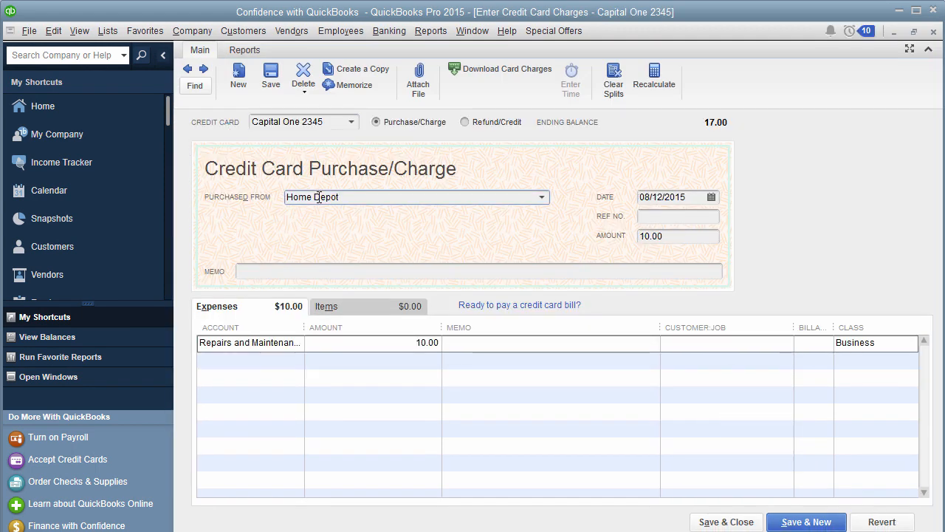
left_click(272, 344)
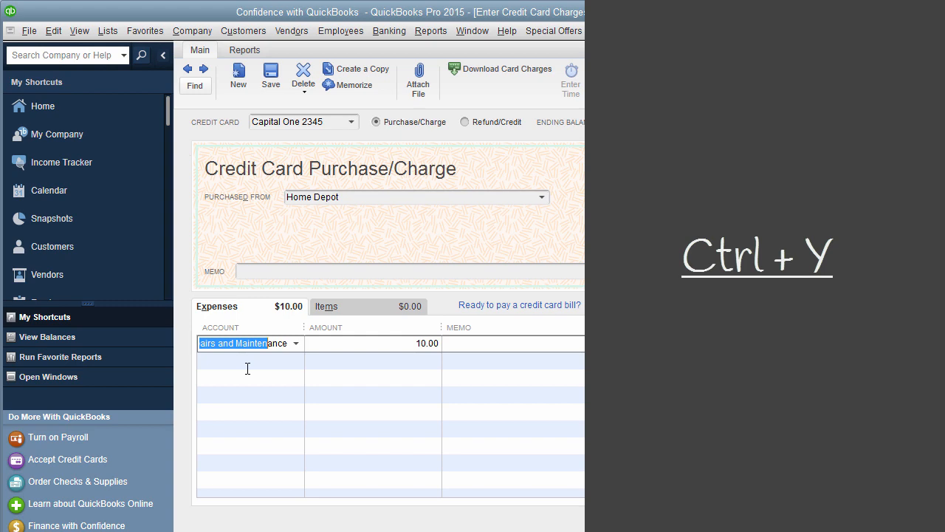
key("ctrl+y")
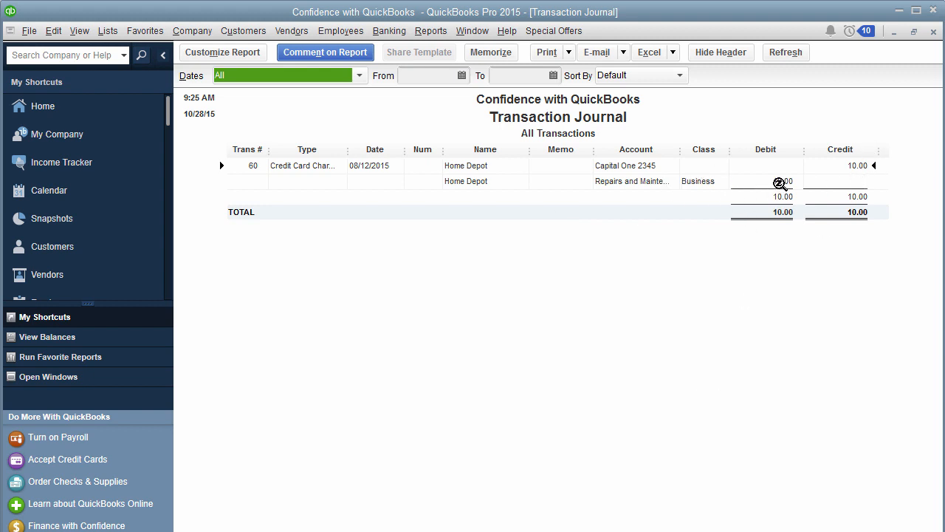
left_click(933, 31)
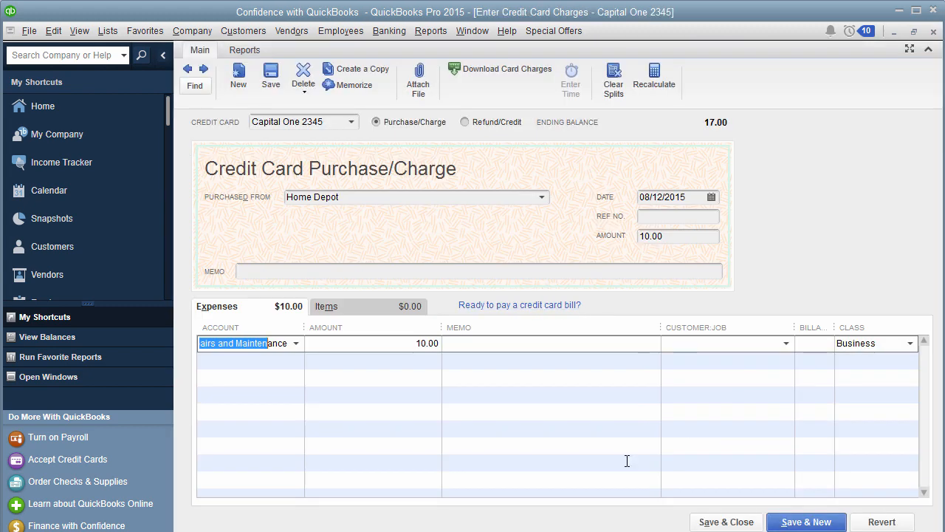
left_click(723, 521)
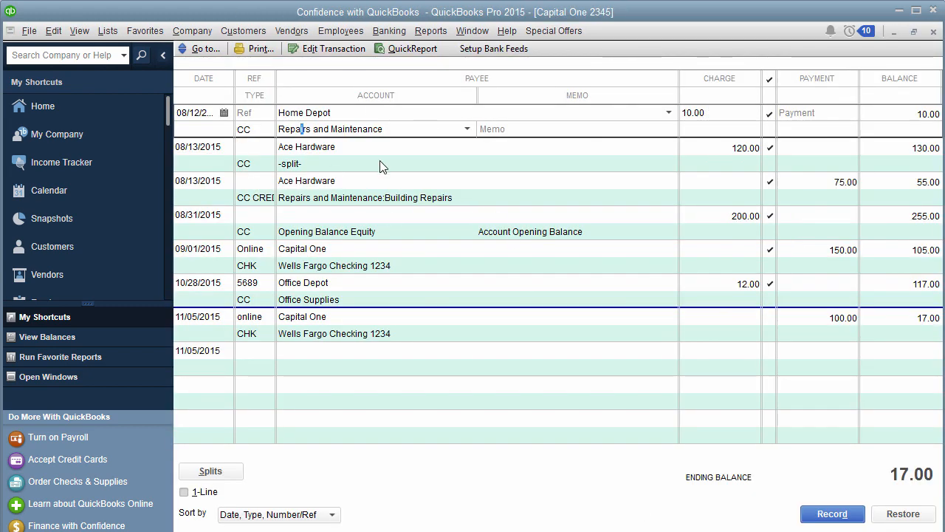
Open the 11/05/2015 Capital One payment from the register to review its source check, and close the check and the register
left_click(228, 334)
left_click(313, 317)
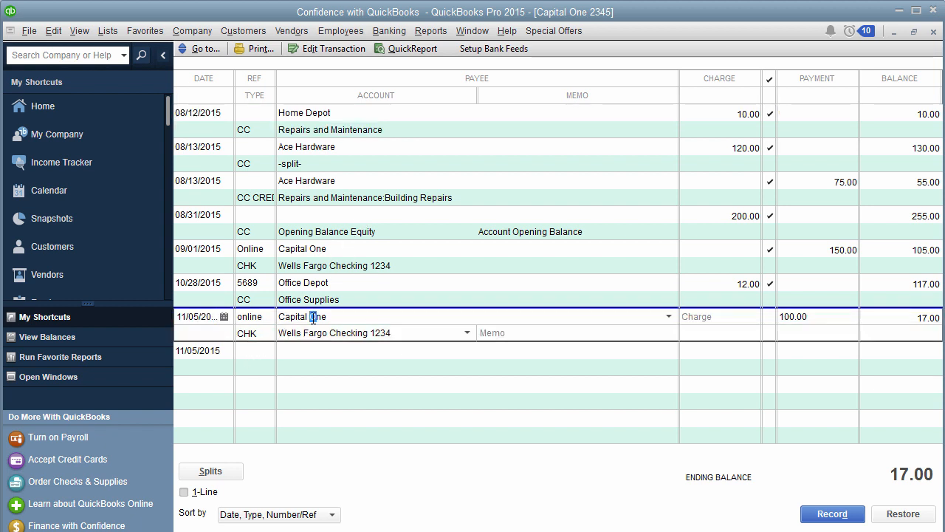
left_click(311, 332)
double_click(203, 331)
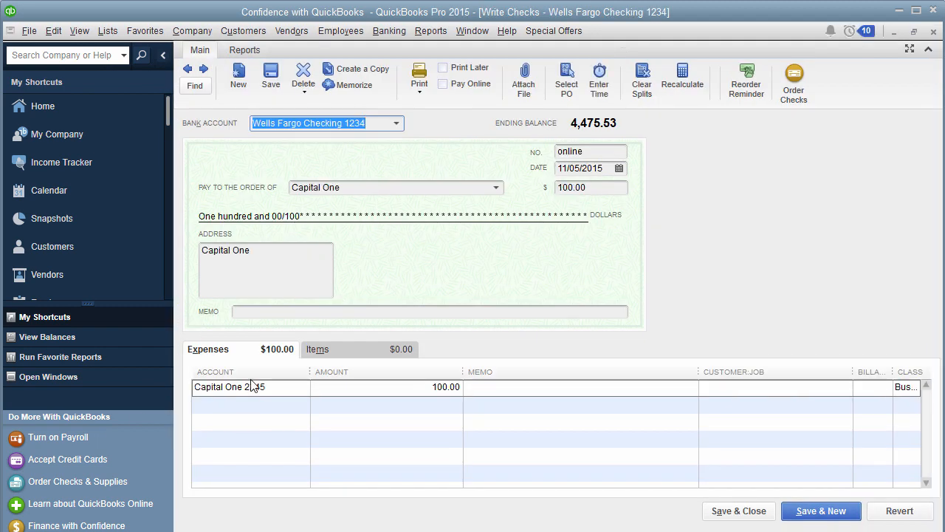
left_click(935, 33)
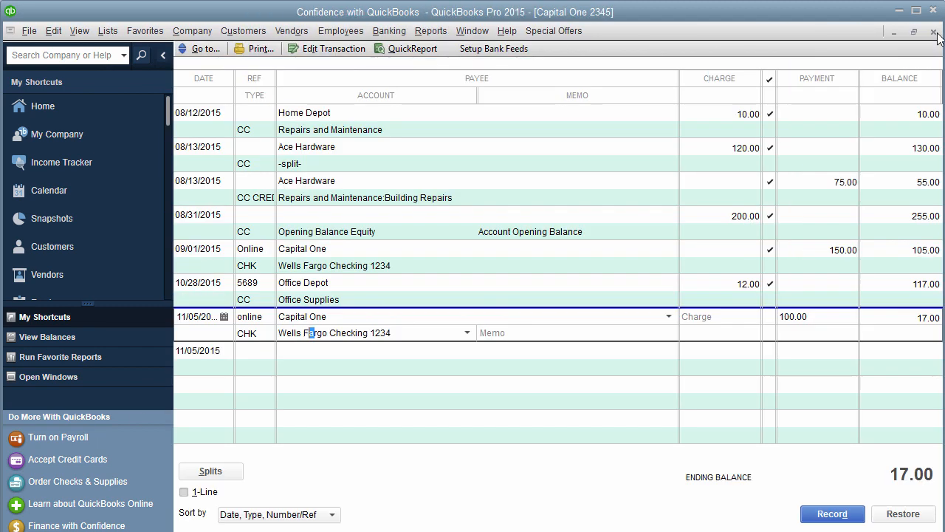
left_click(935, 32)
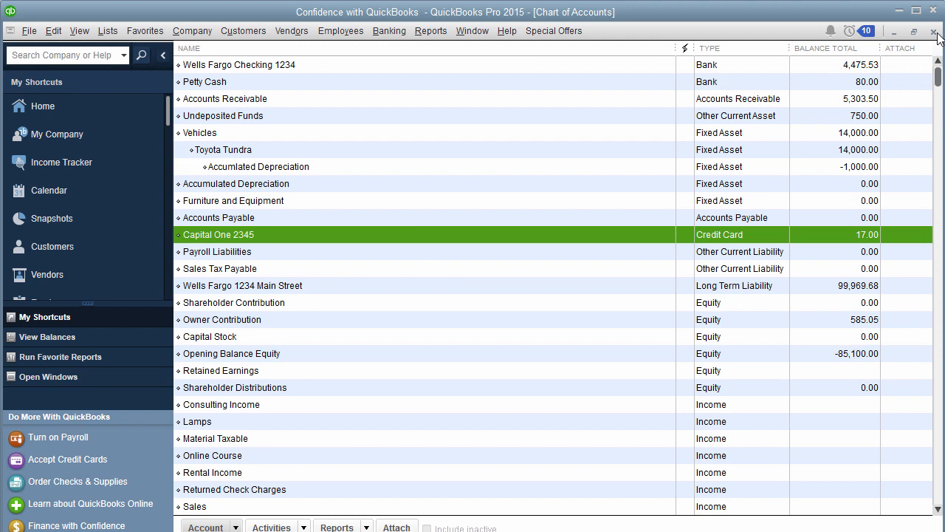